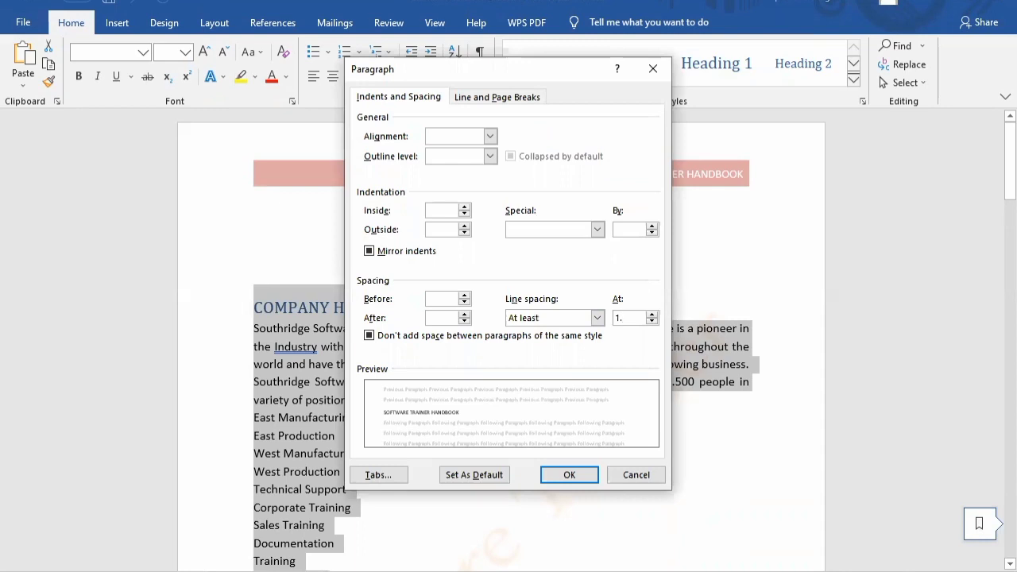
# Set the selected document text's minimum line spacing to 1.4 pt, with 0 pt spacing before and after paragraphs.
pyautogui.write('4 pt')
pyautogui.click(466, 301)
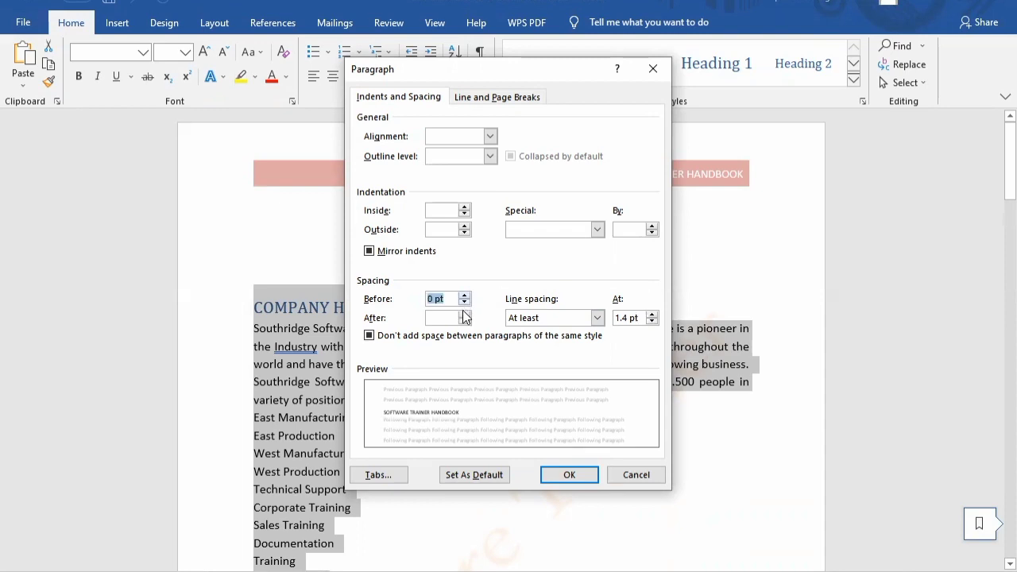
pyautogui.click(467, 315)
pyautogui.click(570, 474)
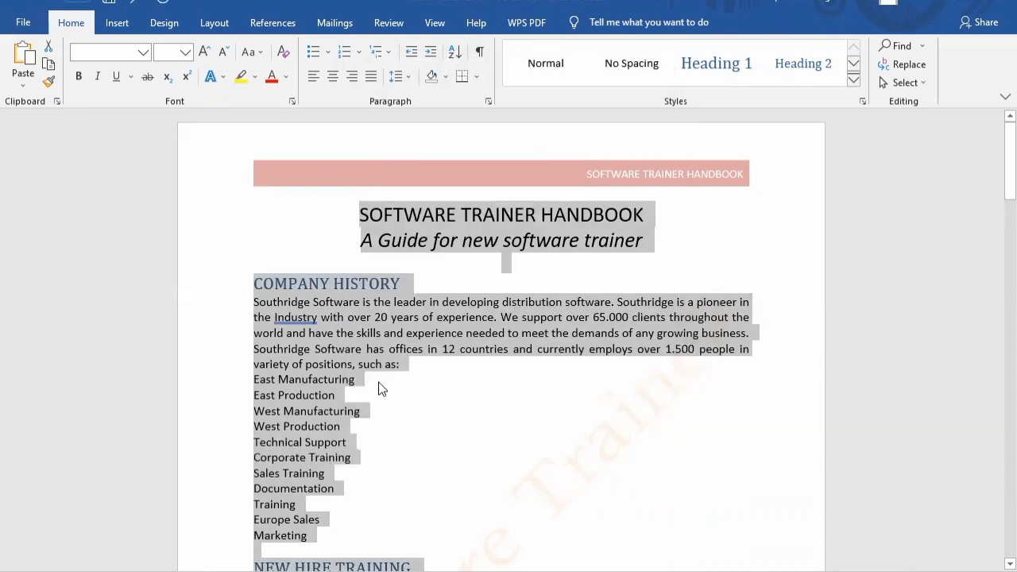
pyautogui.click(380, 383)
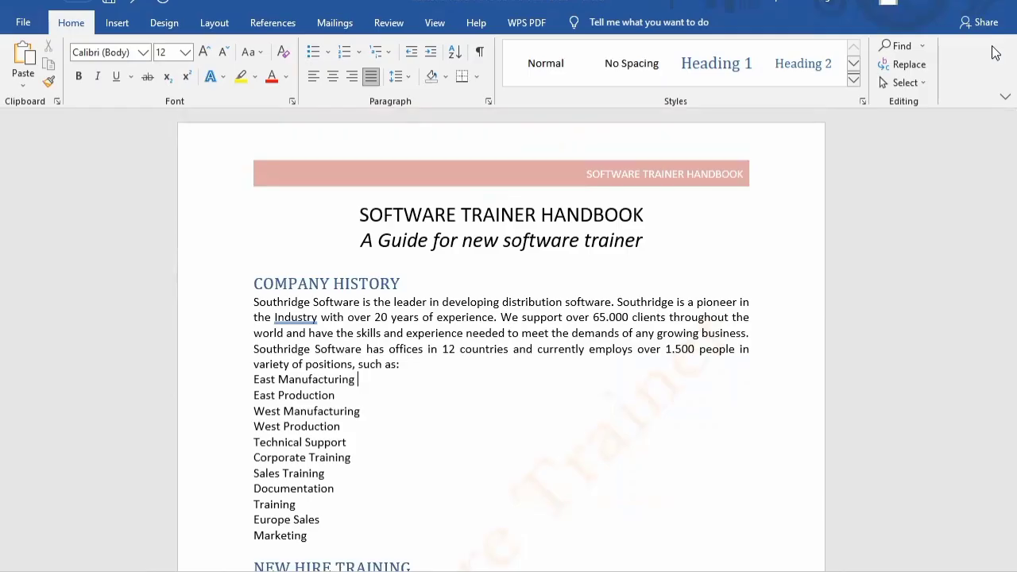
# Convert the Training Schedule text from Topic through Total Time to a two-column table, separated at tabs and autofitted to contents.
pyautogui.moveTo(993, 163); pyautogui.dragTo(992, 300)
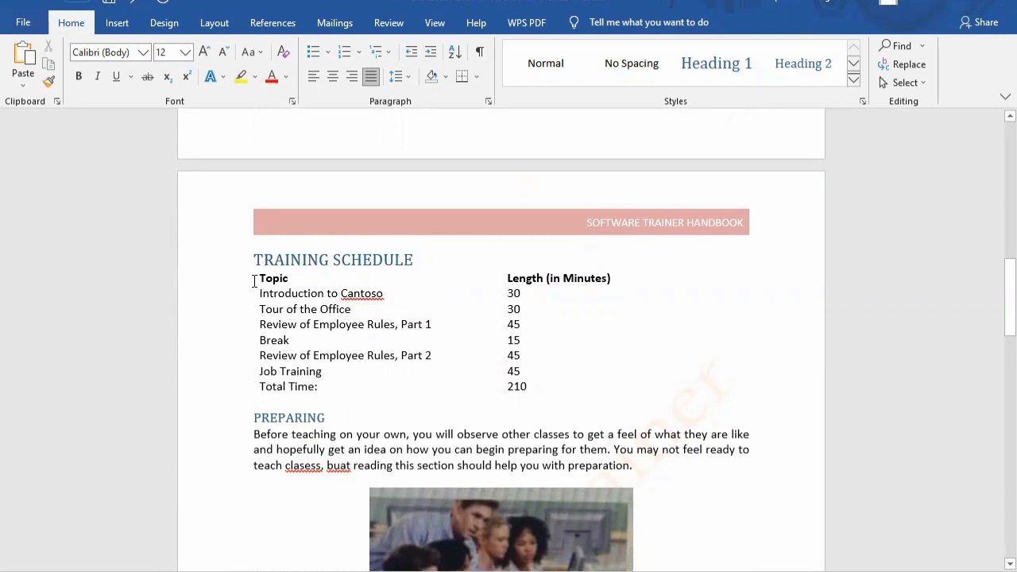
pyautogui.moveTo(254, 279); pyautogui.dragTo(540, 392)
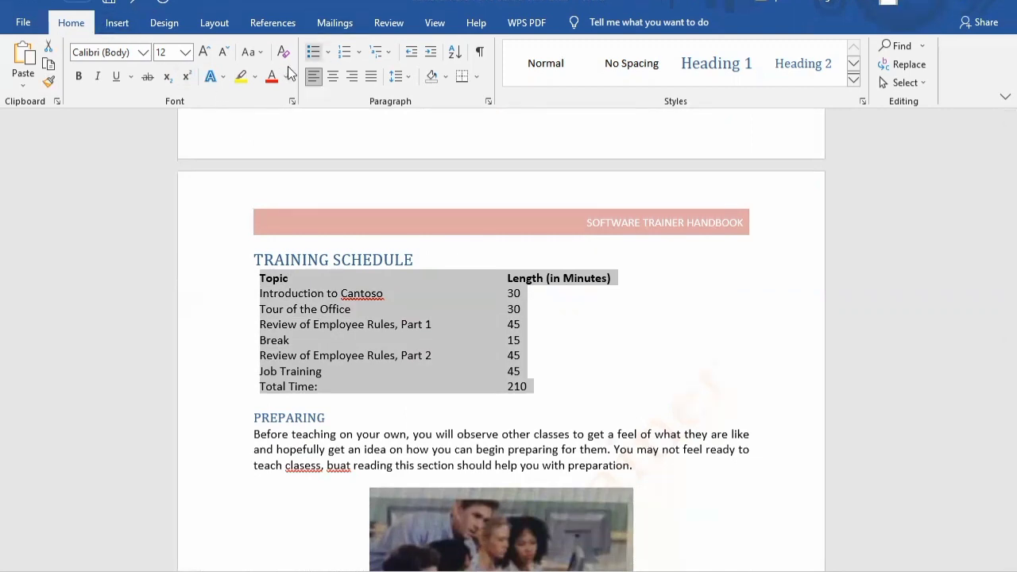
pyautogui.click(118, 24)
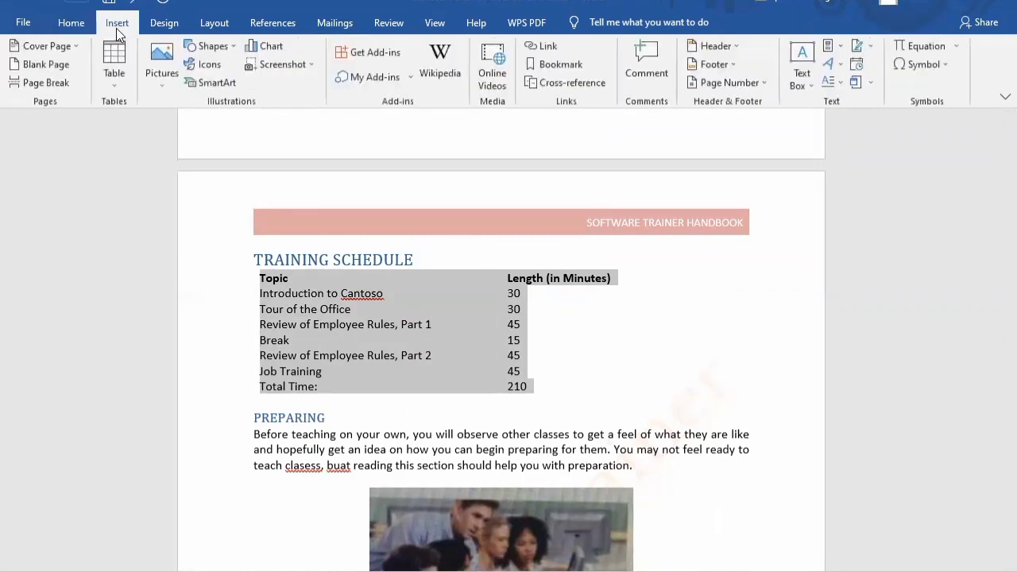
pyautogui.click(114, 76)
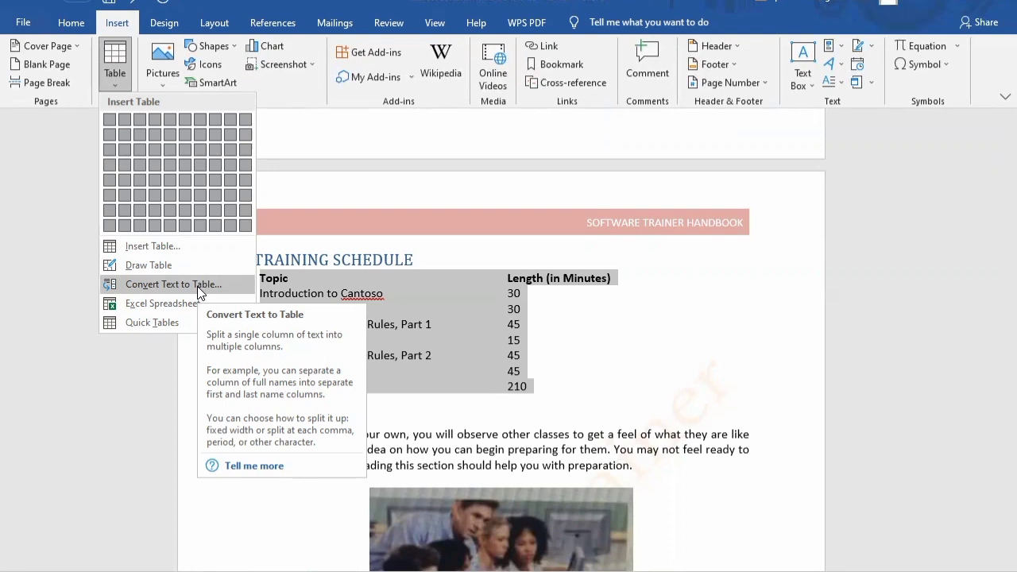
pyautogui.click(198, 288)
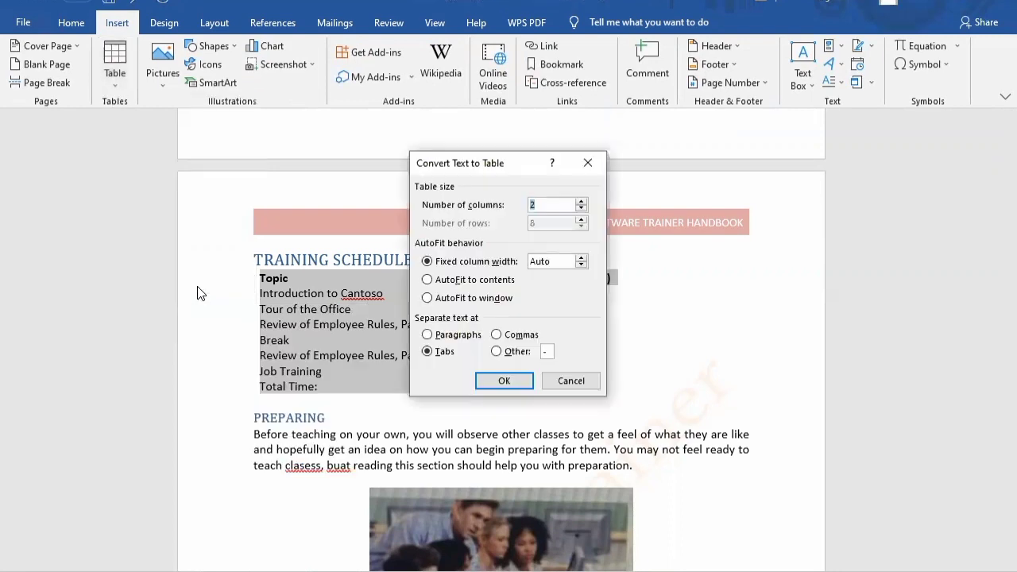
pyautogui.click(428, 281)
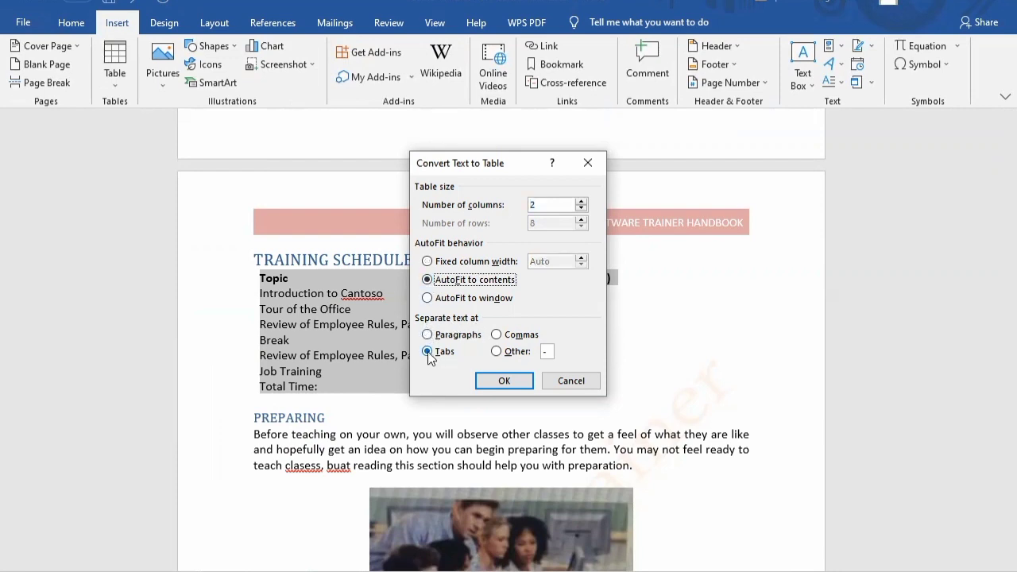
pyautogui.click(502, 381)
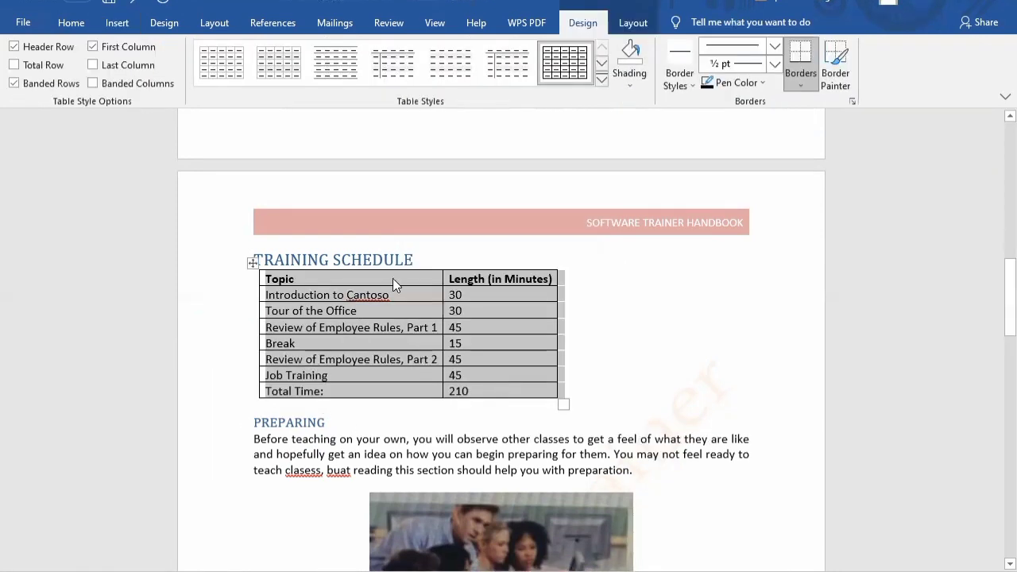
# Modify the Training Schedule table's Table Grid style so that it is based on Grid Table 4 - Accent 1.
pyautogui.click(601, 81)
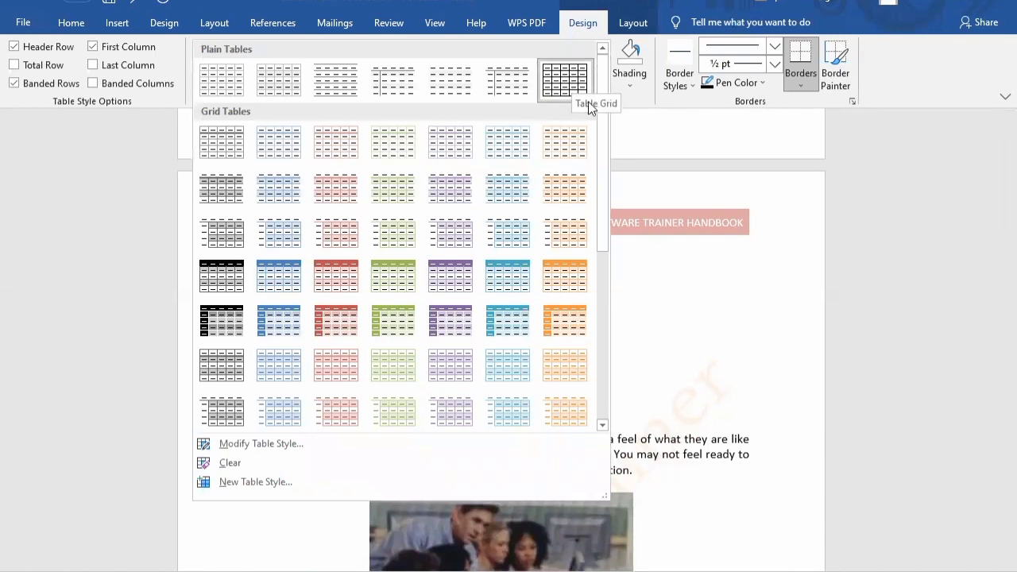
pyautogui.click(284, 443)
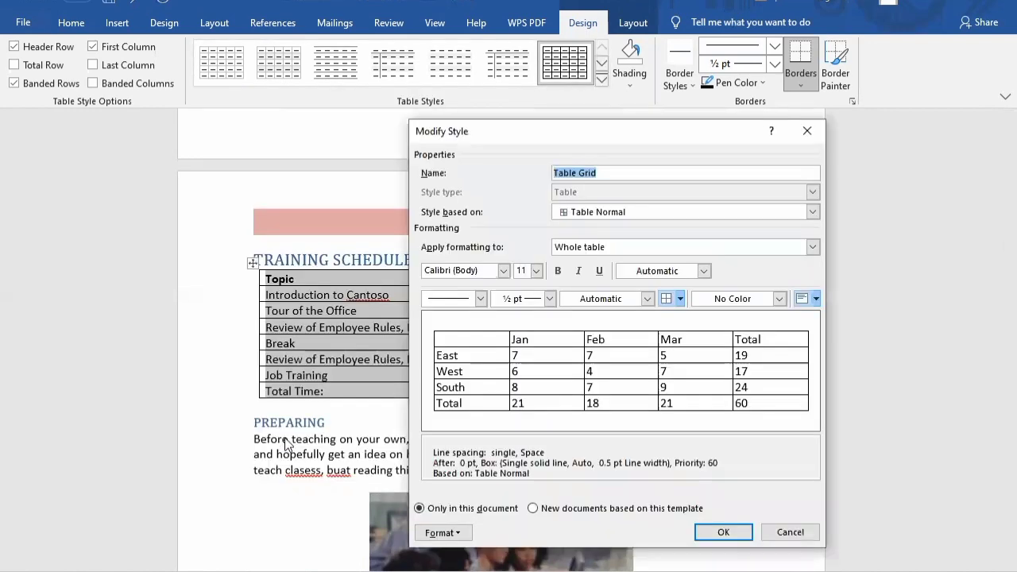
pyautogui.click(813, 213)
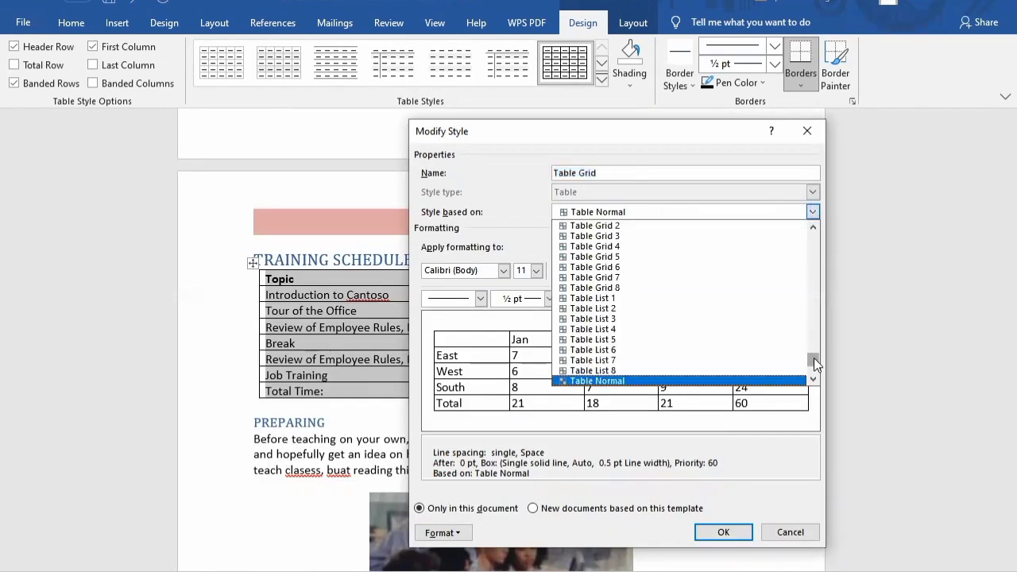
pyautogui.moveTo(814, 357); pyautogui.dragTo(810, 265)
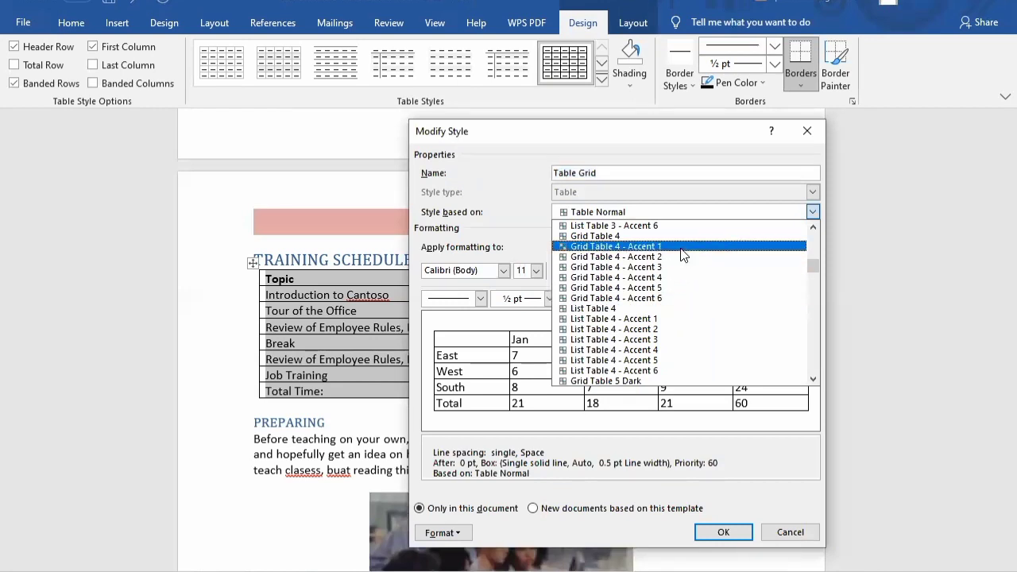
pyautogui.click(681, 250)
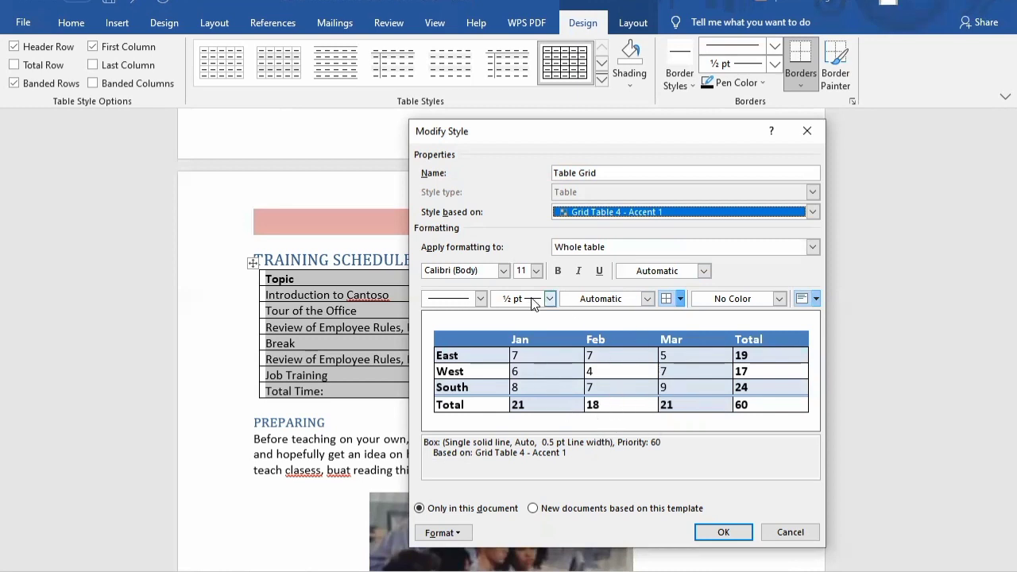
pyautogui.click(722, 533)
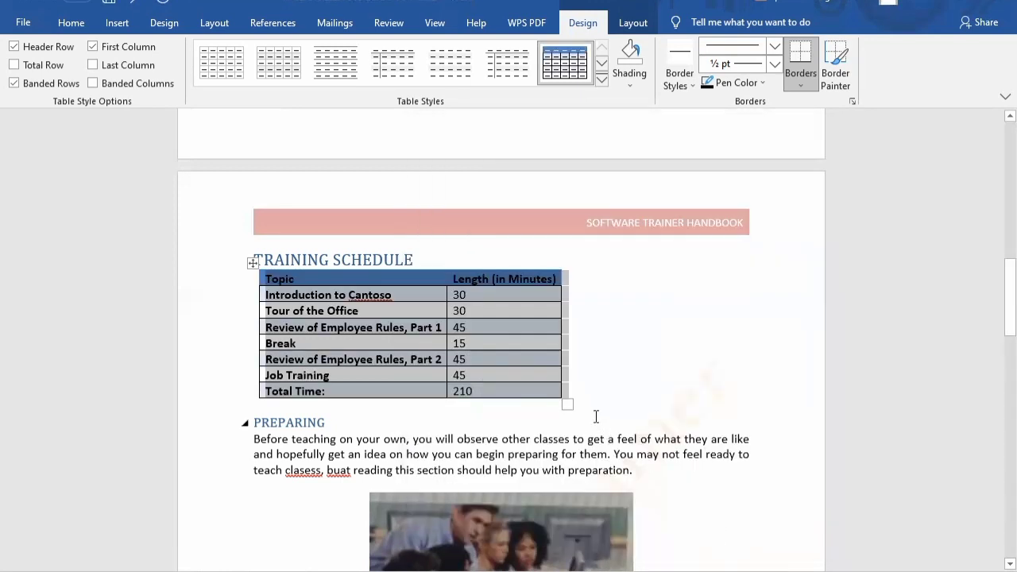
pyautogui.click(596, 421)
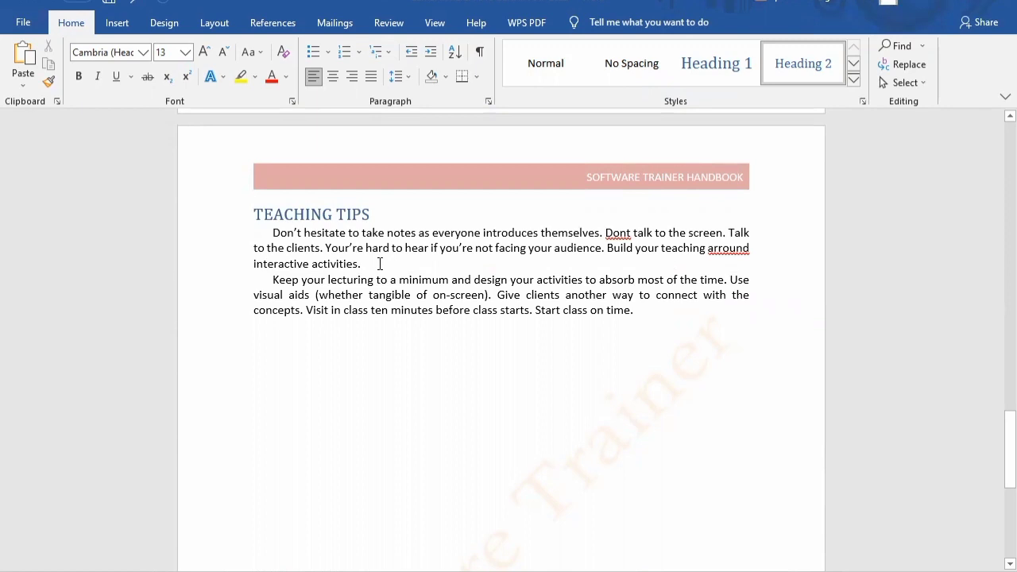
# Set the page orientation to landscape for the Teaching Tips heading and its paragraphs only, applying it to the selected text.
pyautogui.moveTo(256, 215); pyautogui.dragTo(375, 279)
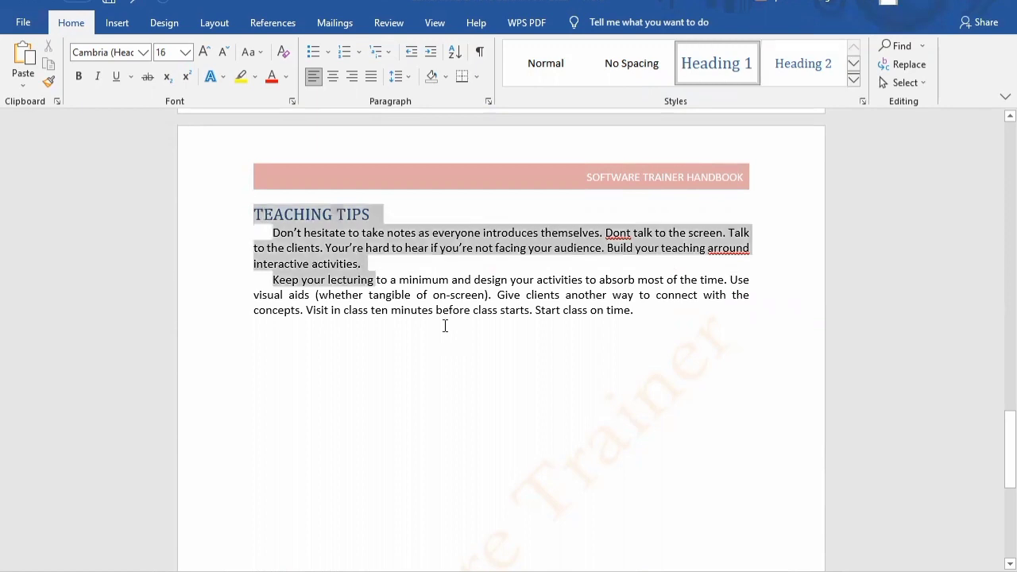
pyautogui.moveTo(445, 326); pyautogui.dragTo(474, 357)
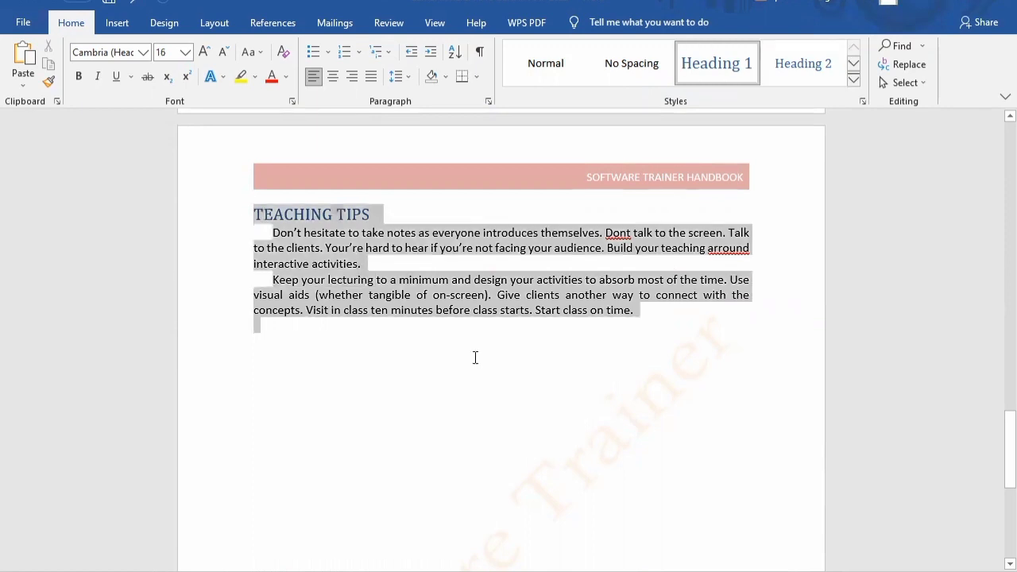
pyautogui.click(208, 23)
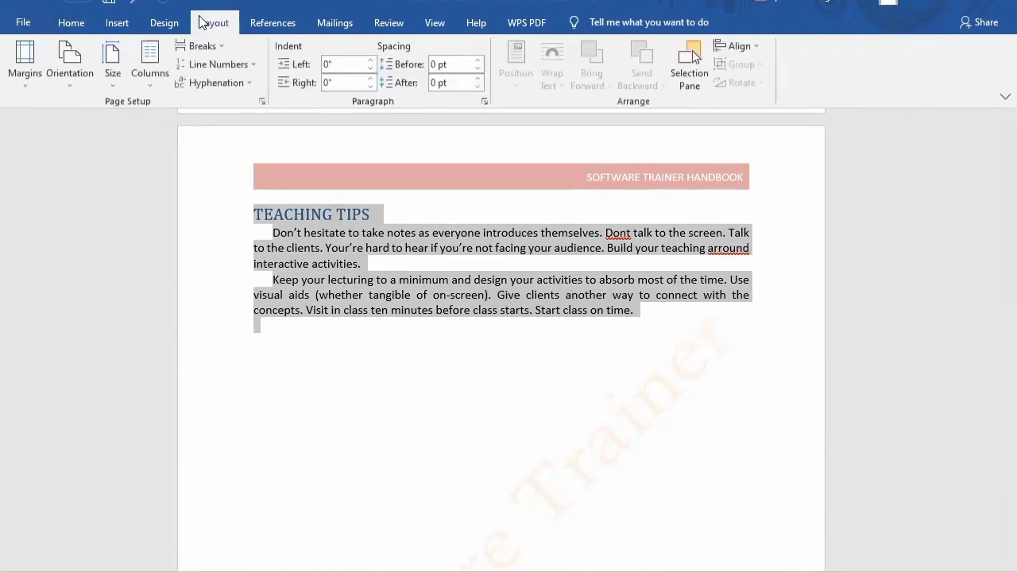
pyautogui.click(72, 80)
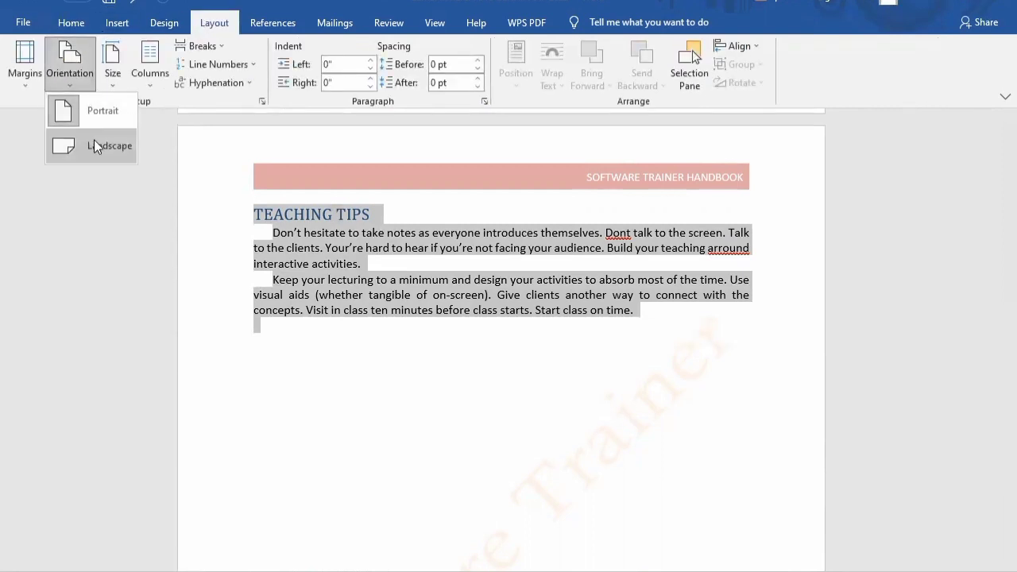
pyautogui.click(195, 101)
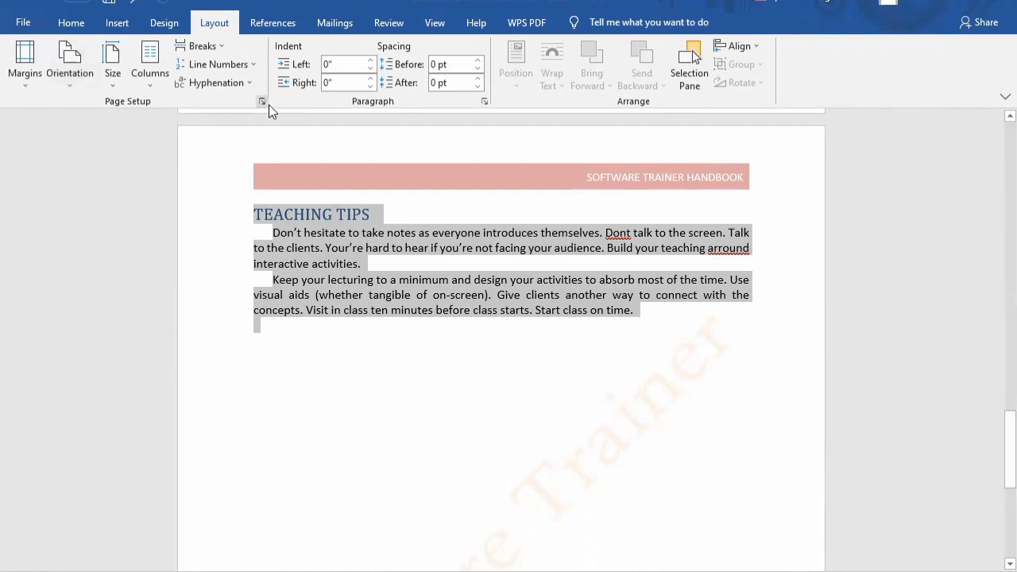
pyautogui.click(262, 102)
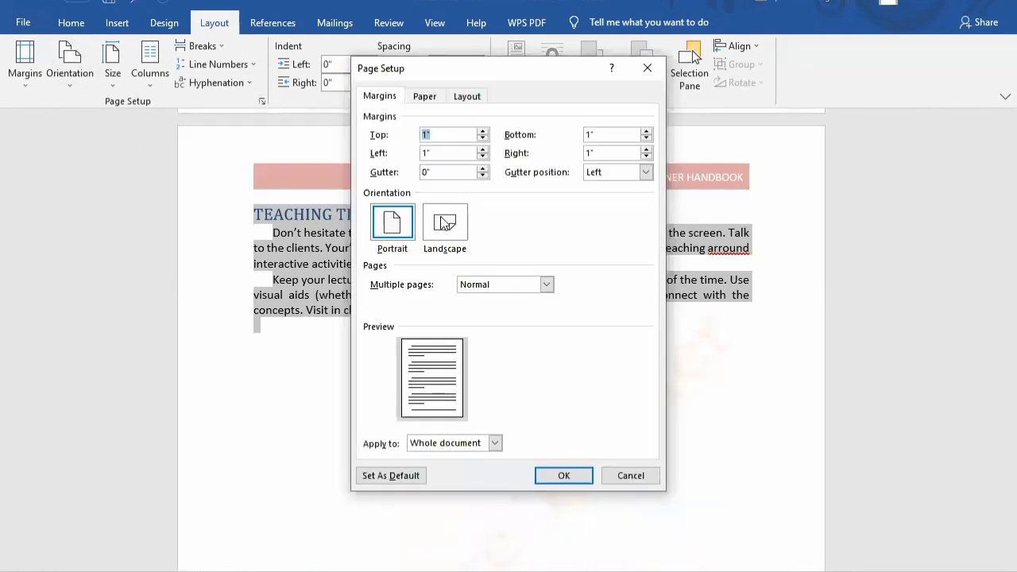
pyautogui.click(447, 224)
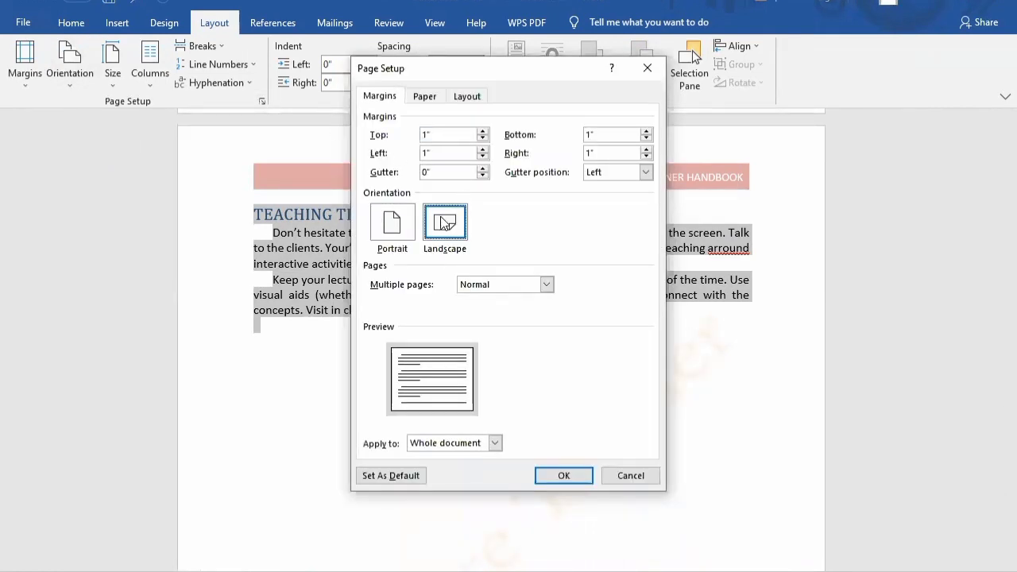
pyautogui.click(494, 442)
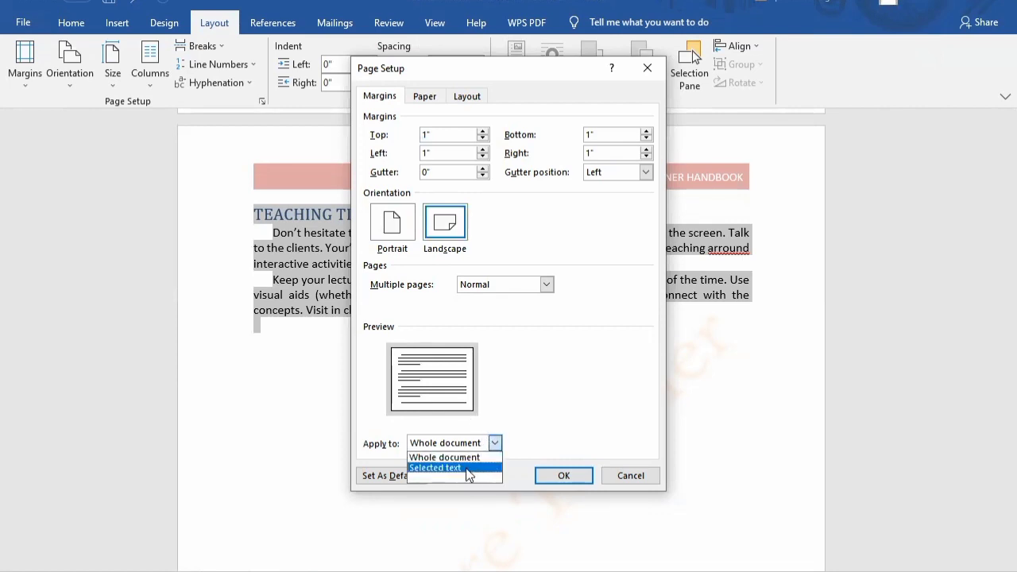
pyautogui.click(467, 468)
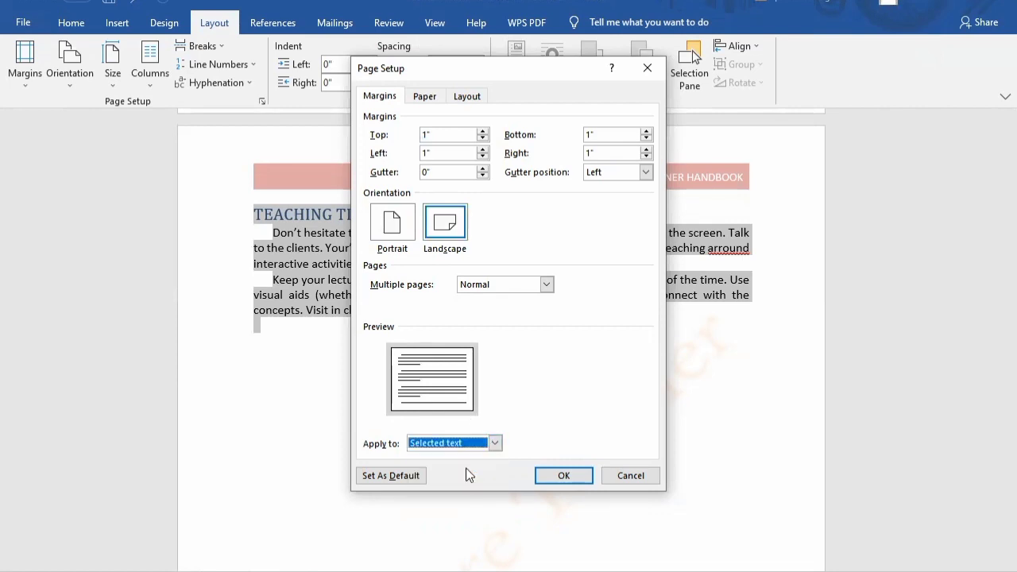
pyautogui.click(554, 476)
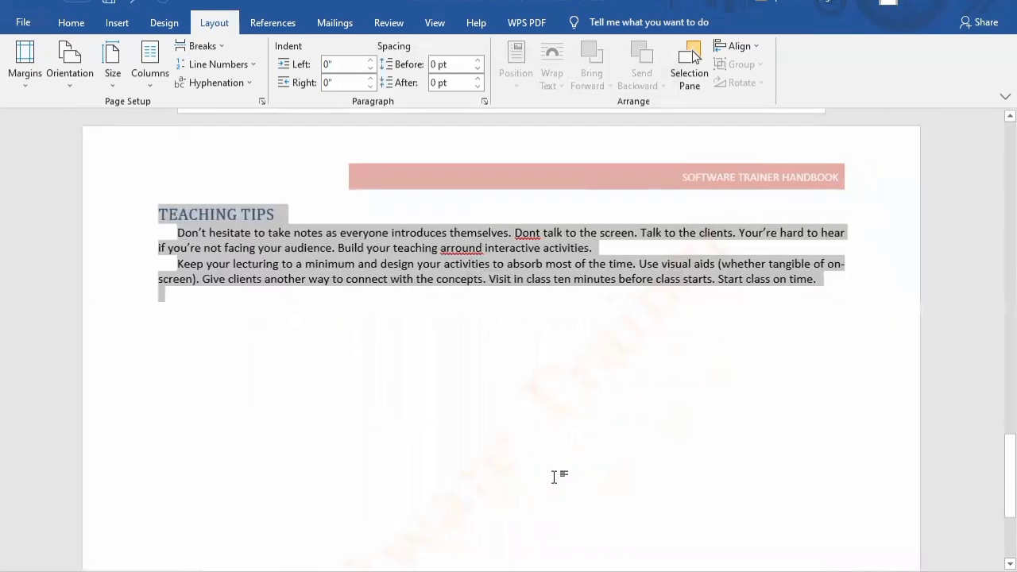
pyautogui.click(522, 279)
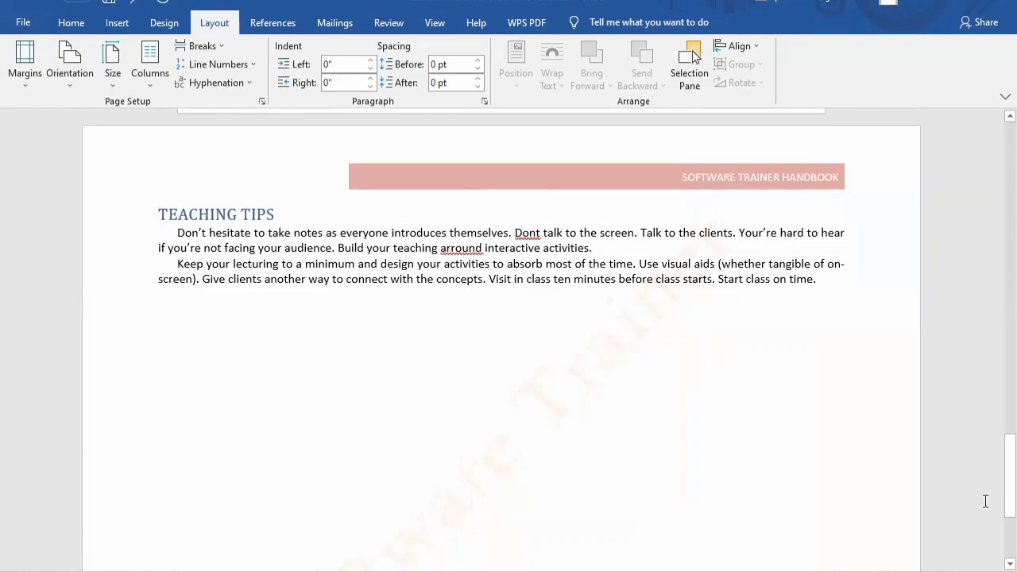
# Set the line spacing of the paragraphs under the Teaching Tips heading to exactly 14 pt.
pyautogui.moveTo(995, 508); pyautogui.dragTo(985, 325)
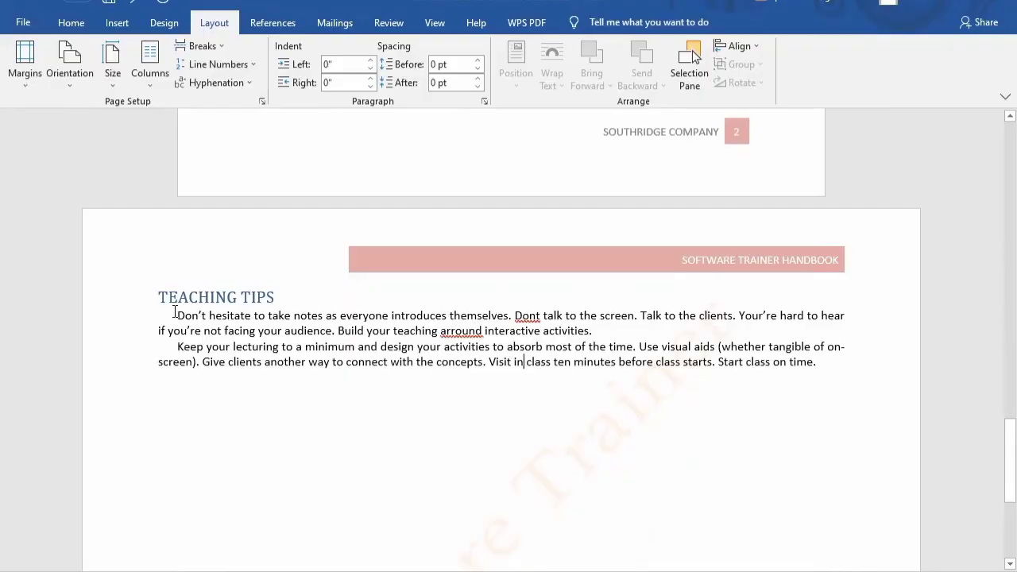
pyautogui.moveTo(174, 311); pyautogui.dragTo(270, 398)
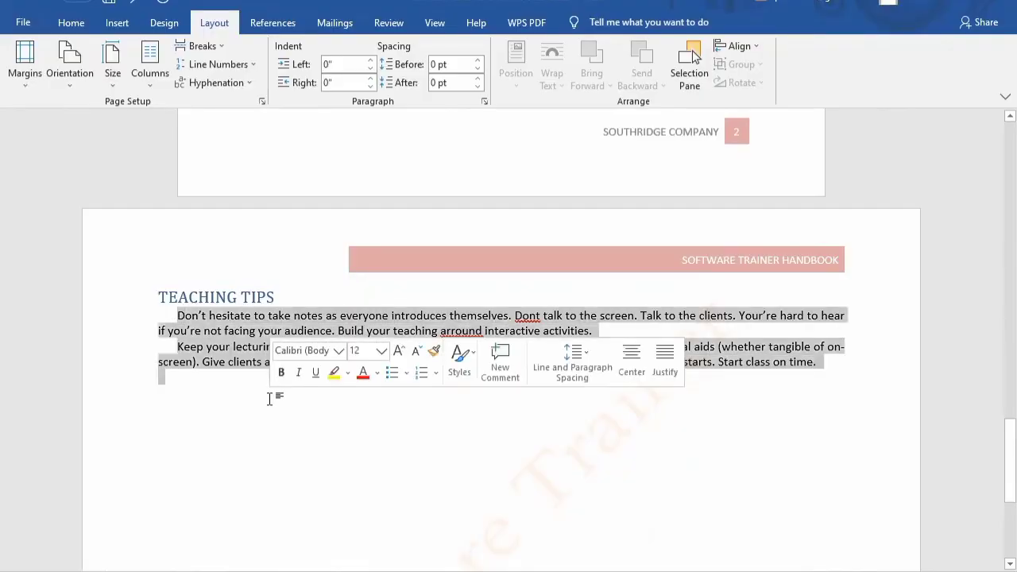
pyautogui.click(72, 23)
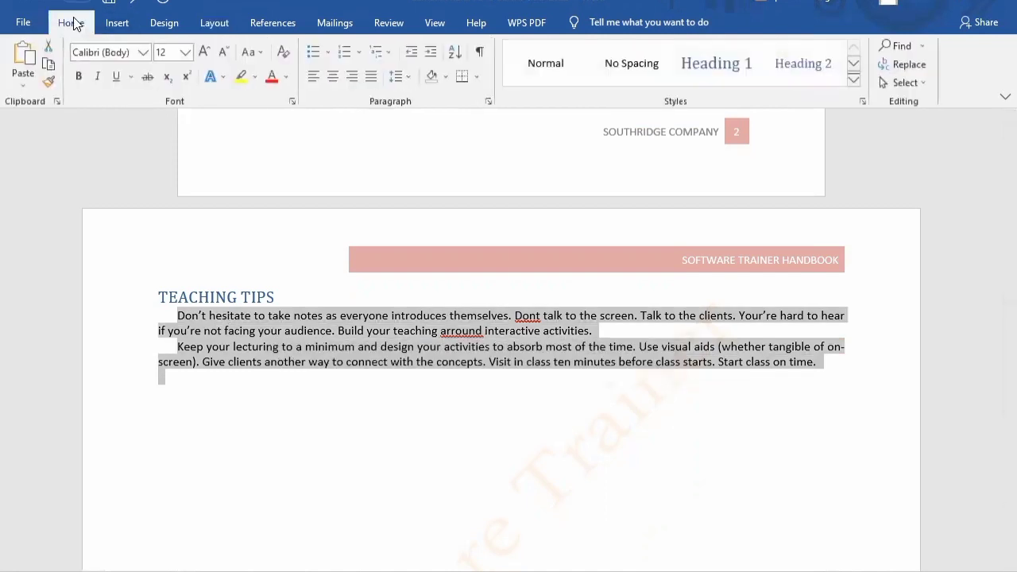
pyautogui.click(405, 77)
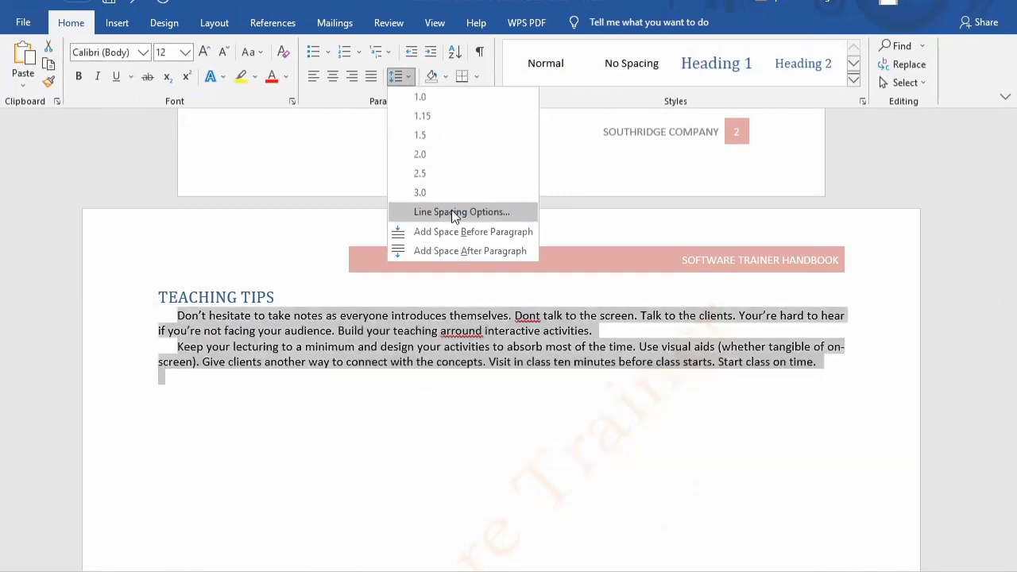
pyautogui.click(453, 211)
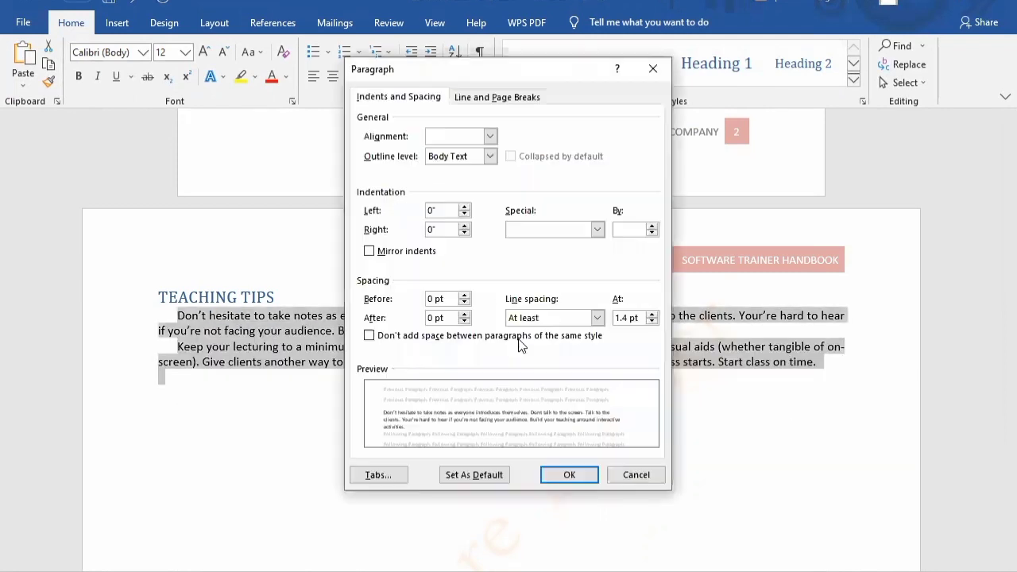
pyautogui.click(596, 318)
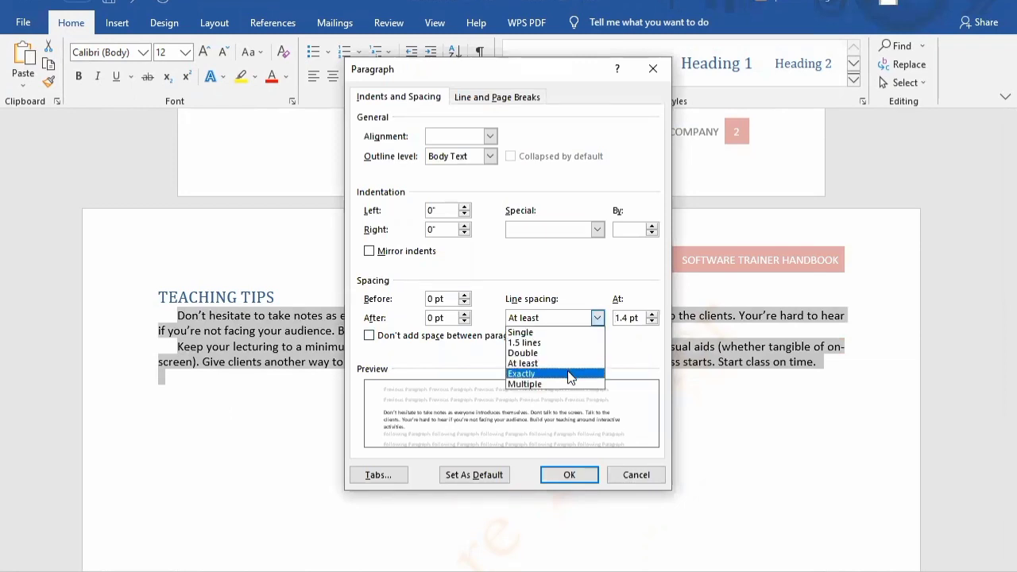
pyautogui.click(568, 374)
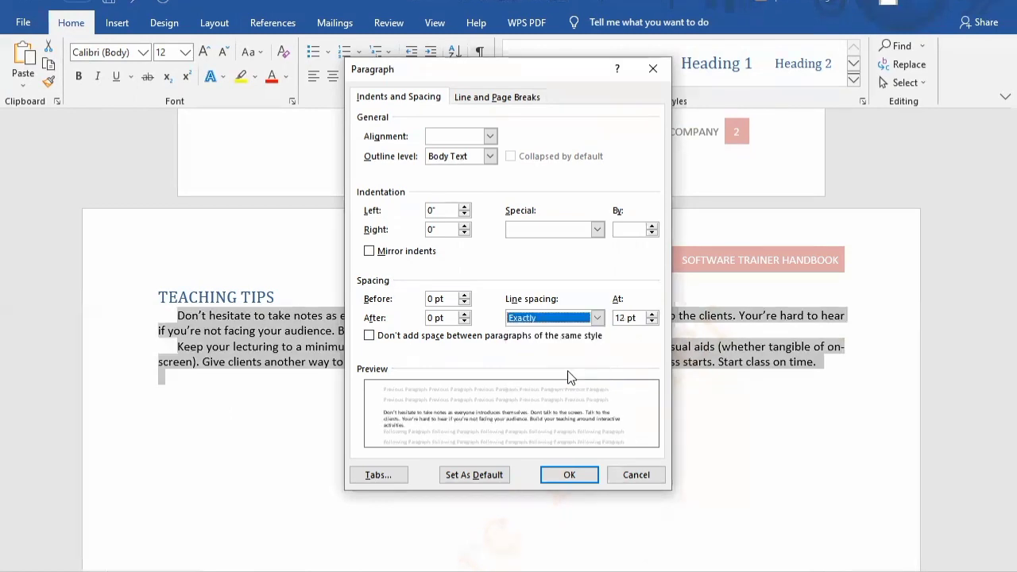
pyautogui.click(626, 316)
pyautogui.press('BackSpace')
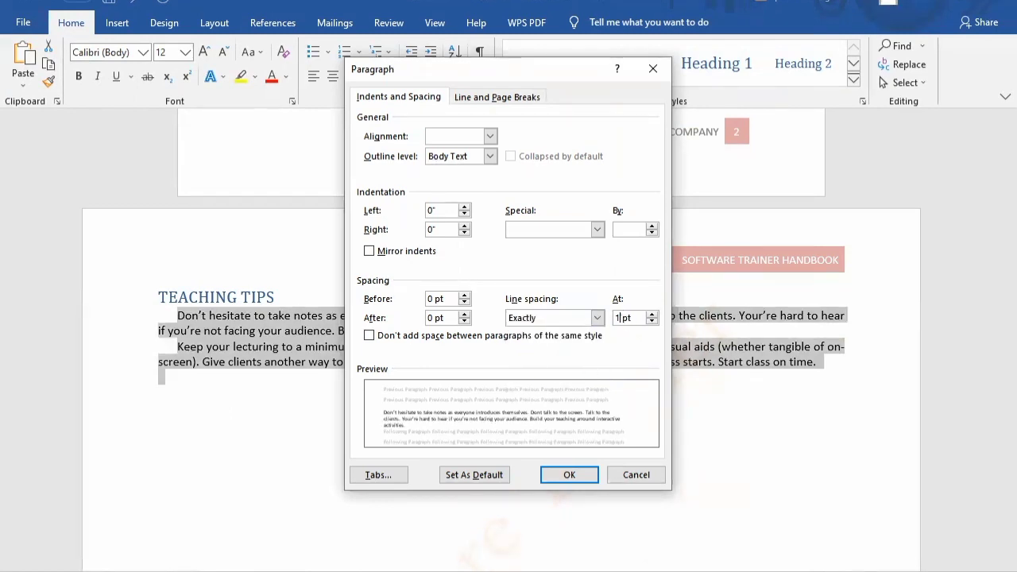
pyautogui.write('4')
pyautogui.click(565, 481)
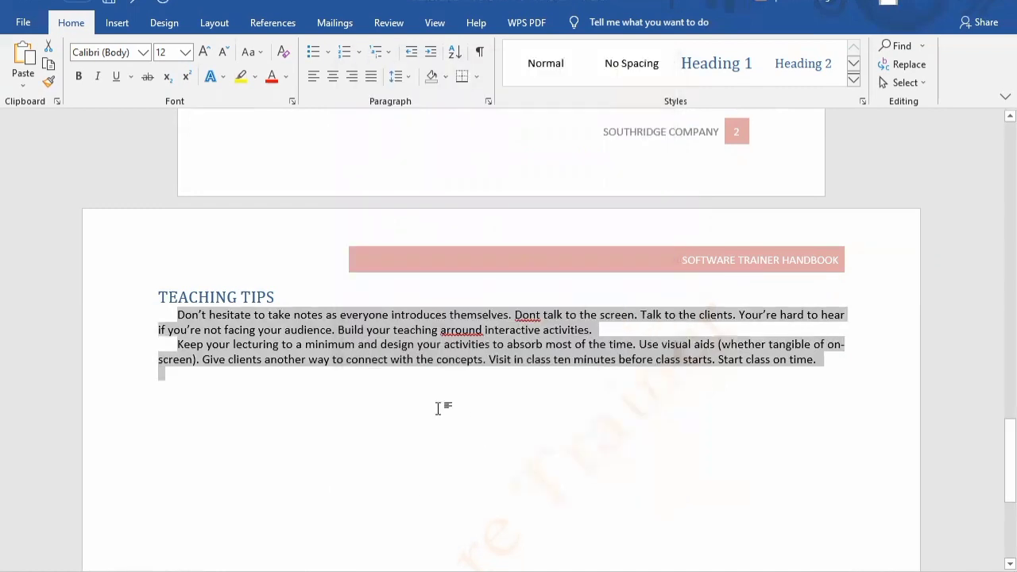
# Check the line spacing settings of the first Teaching Tips paragraph without changing them.
pyautogui.click(407, 359)
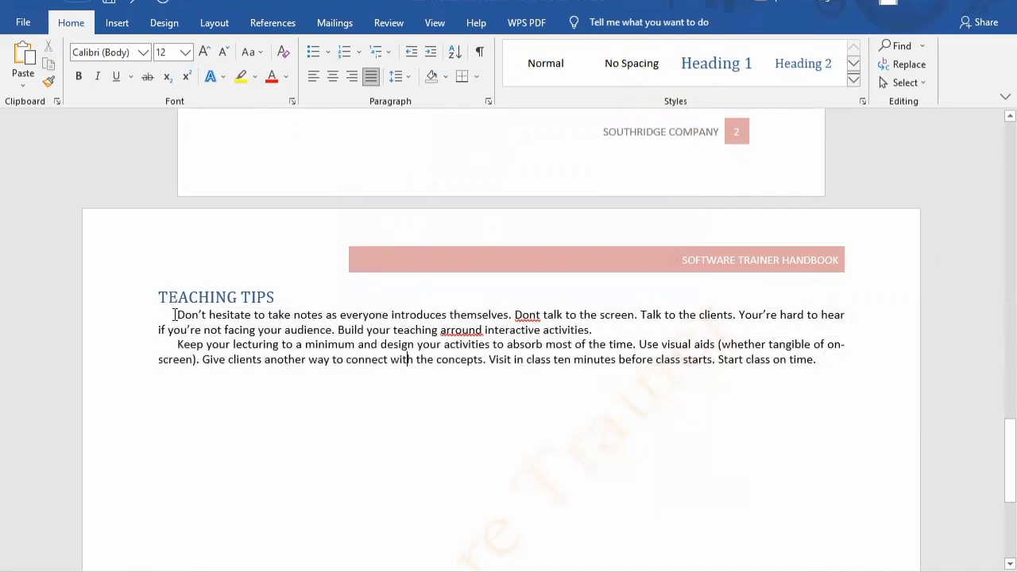
pyautogui.click(400, 75)
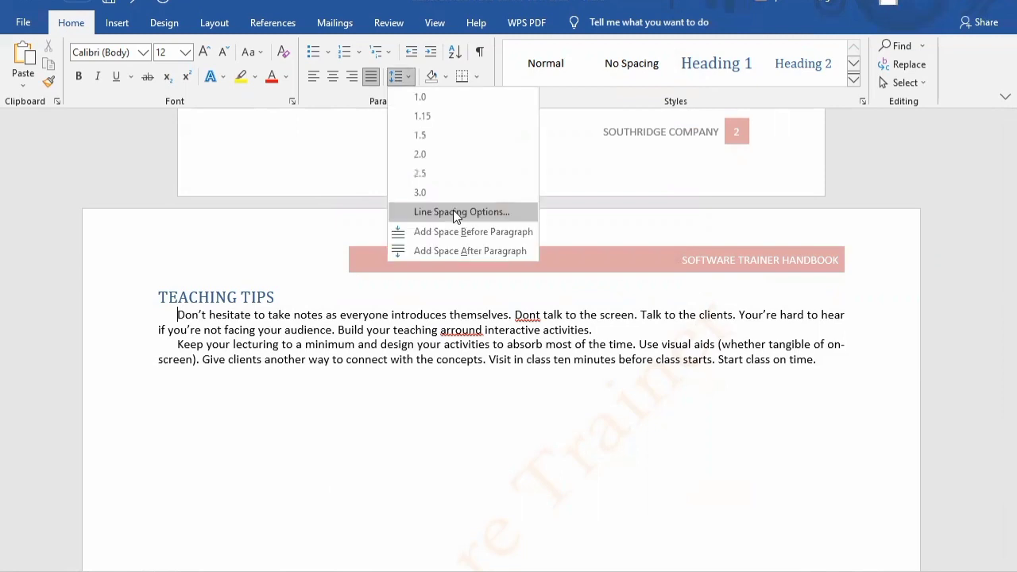
pyautogui.click(453, 211)
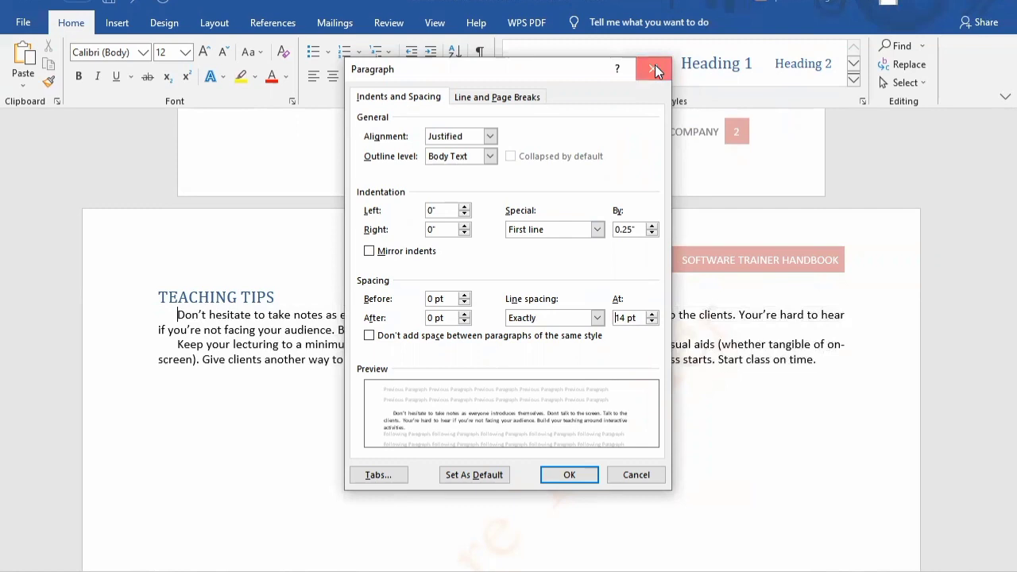
pyautogui.press('Escape')
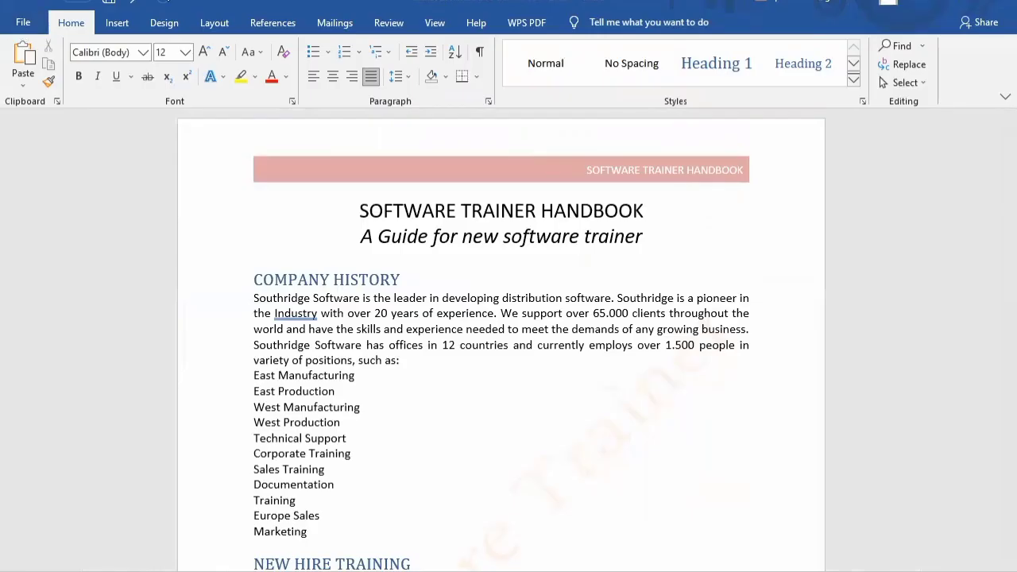
# Start the Document Inspector for the handbook, saving the file first.
pyautogui.click(22, 20)
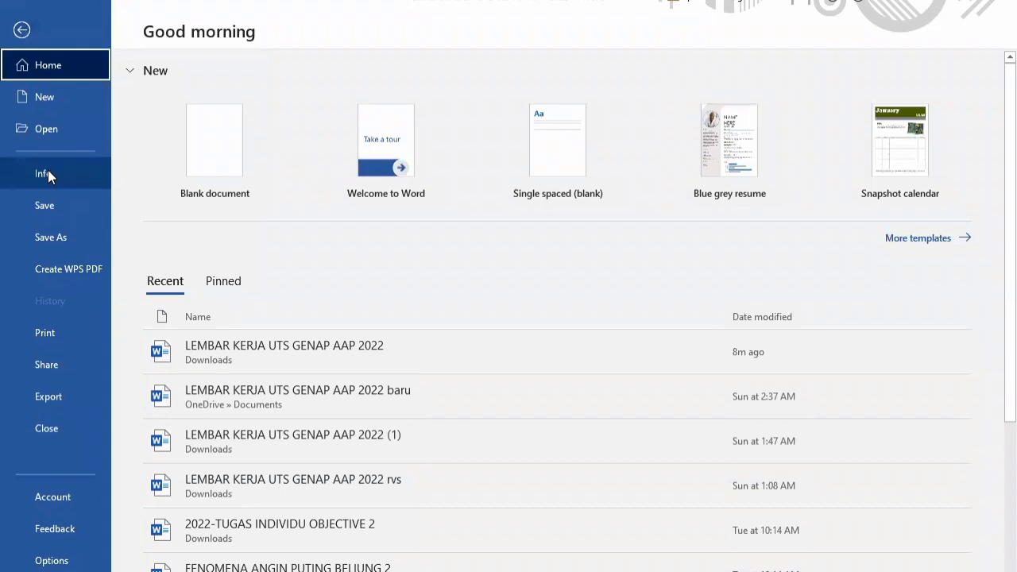
pyautogui.click(47, 173)
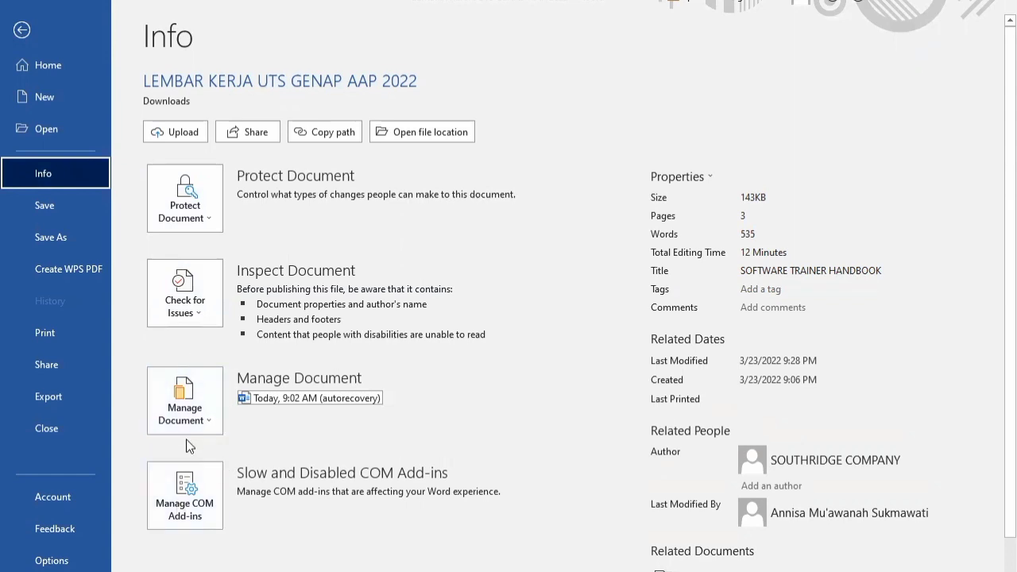
pyautogui.click(199, 312)
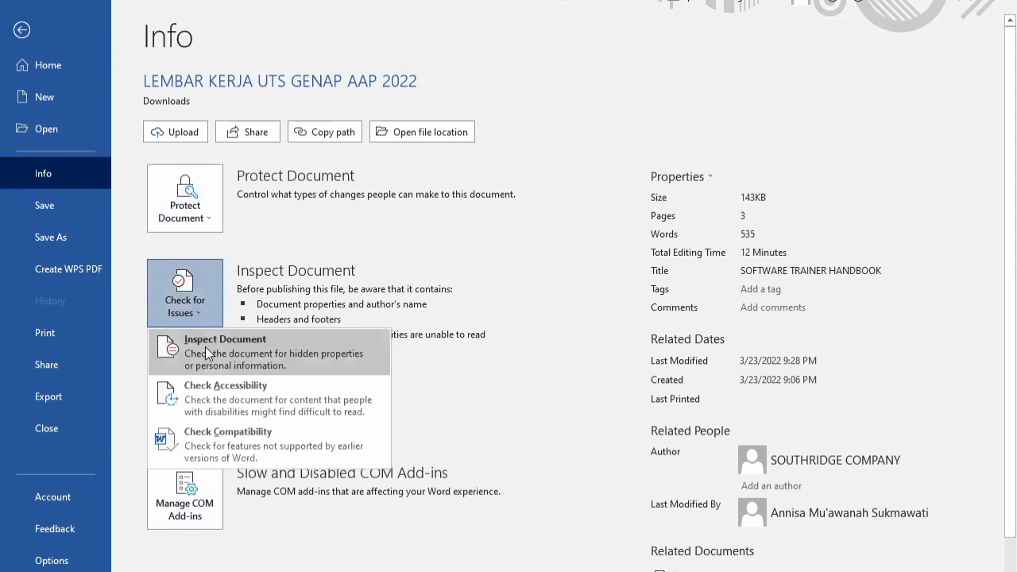
pyautogui.click(205, 346)
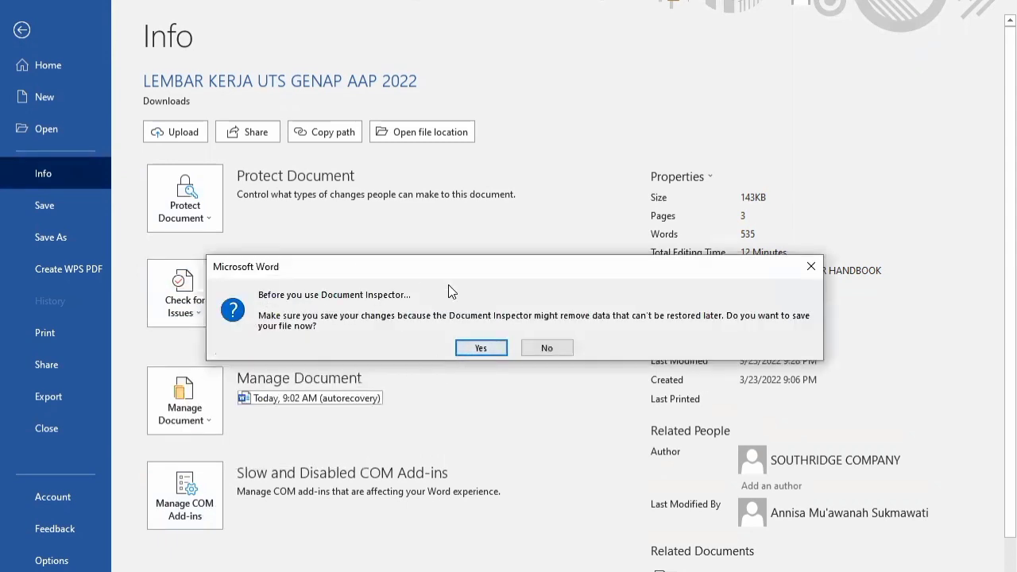
pyautogui.click(479, 348)
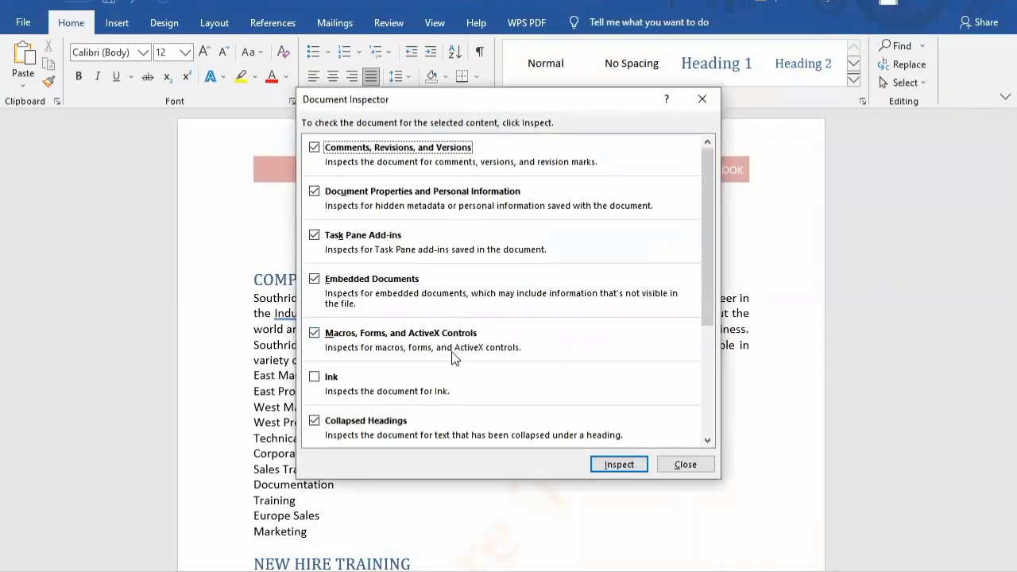
# Inspect the document for Headers, Footers, and Watermarks only, excluding all other content types.
pyautogui.click(314, 148)
pyautogui.click(315, 191)
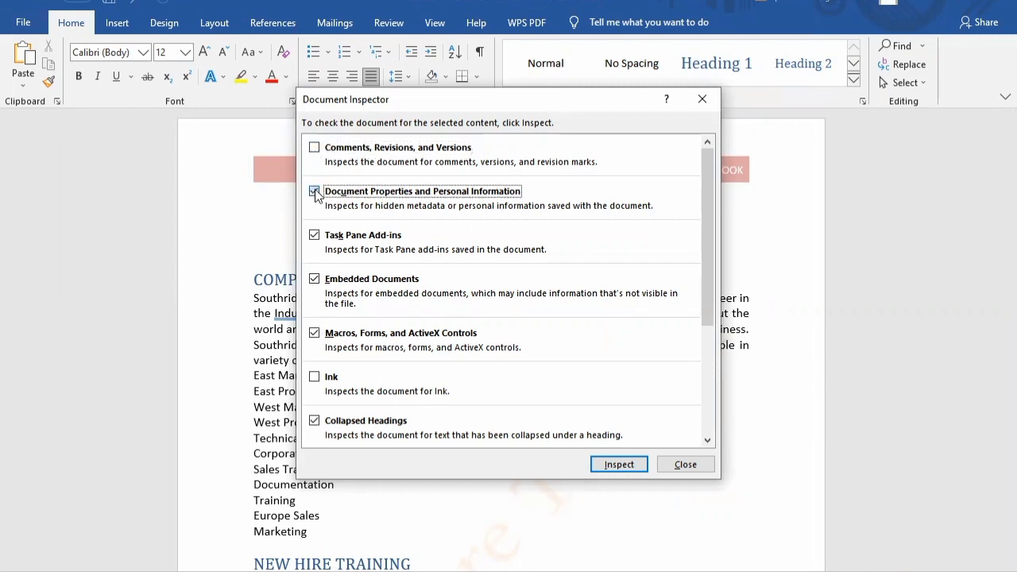
pyautogui.click(315, 236)
pyautogui.click(314, 282)
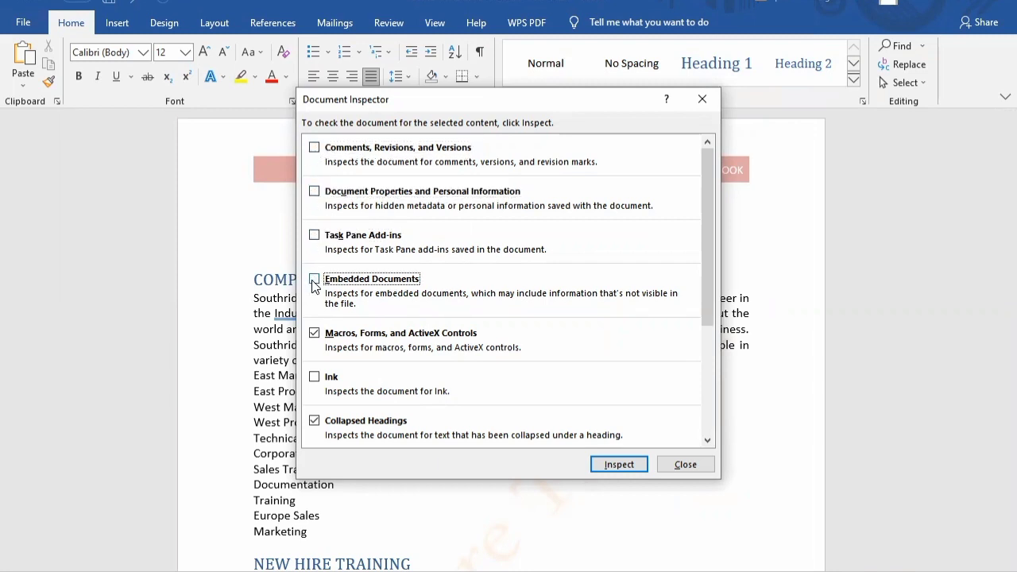
pyautogui.click(314, 333)
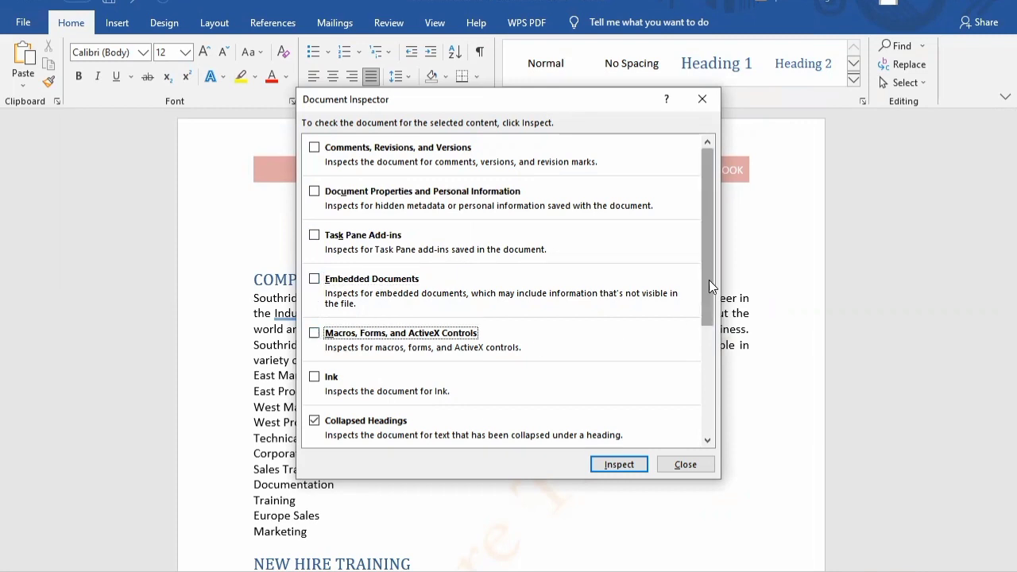
pyautogui.moveTo(709, 267); pyautogui.dragTo(719, 360)
pyautogui.click(315, 271)
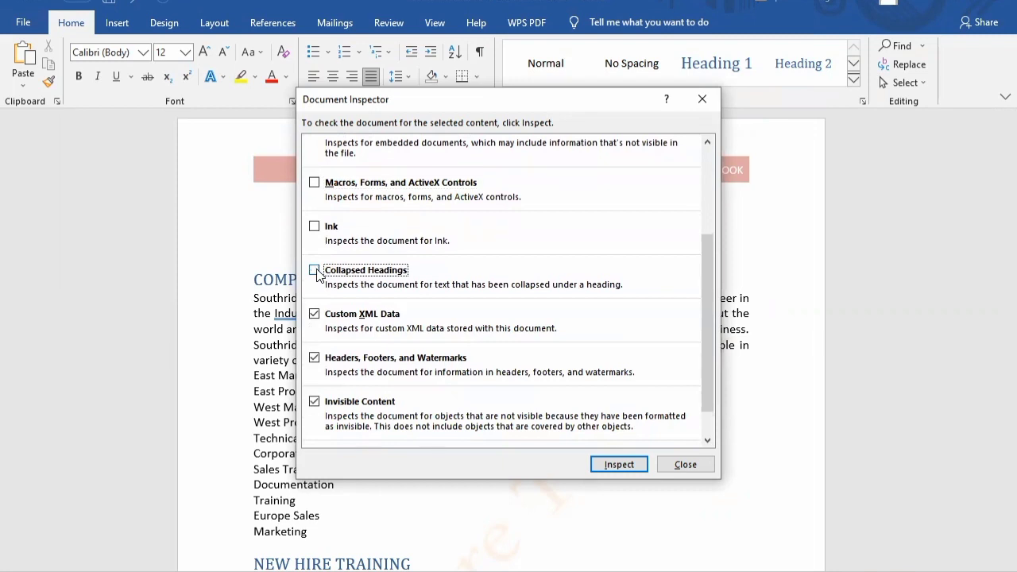
pyautogui.click(315, 315)
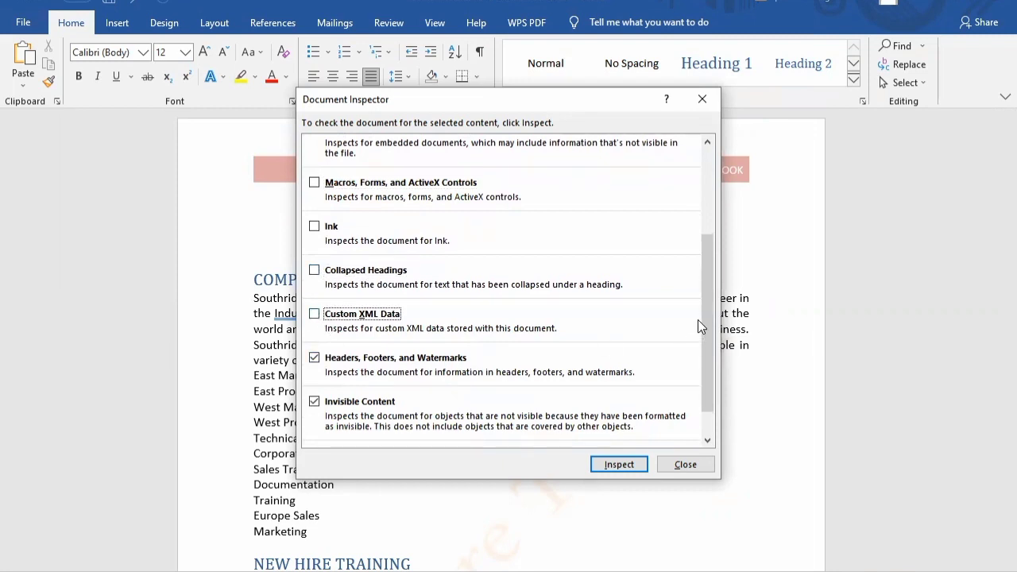
pyautogui.moveTo(706, 308); pyautogui.dragTo(710, 378)
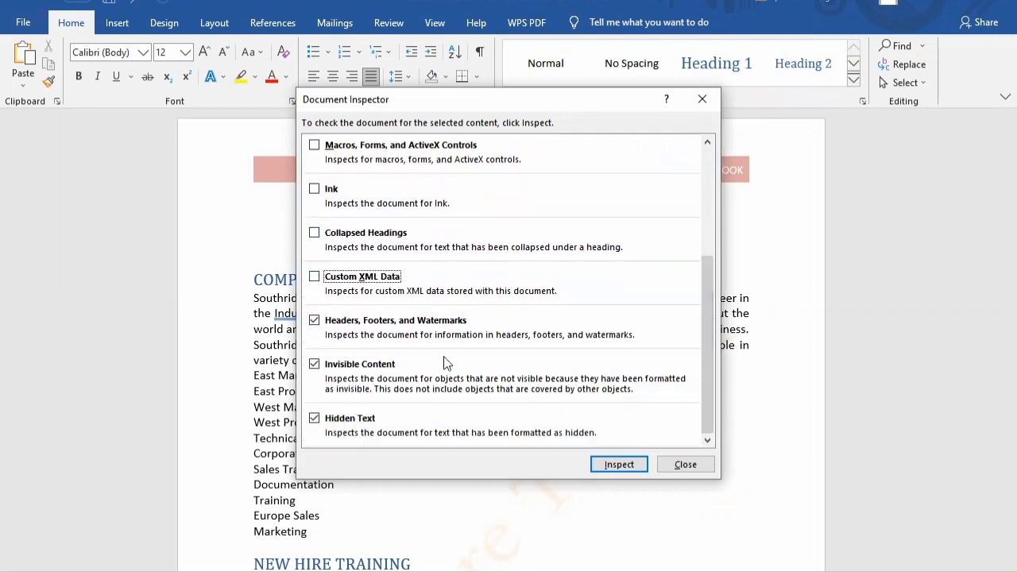
pyautogui.click(314, 363)
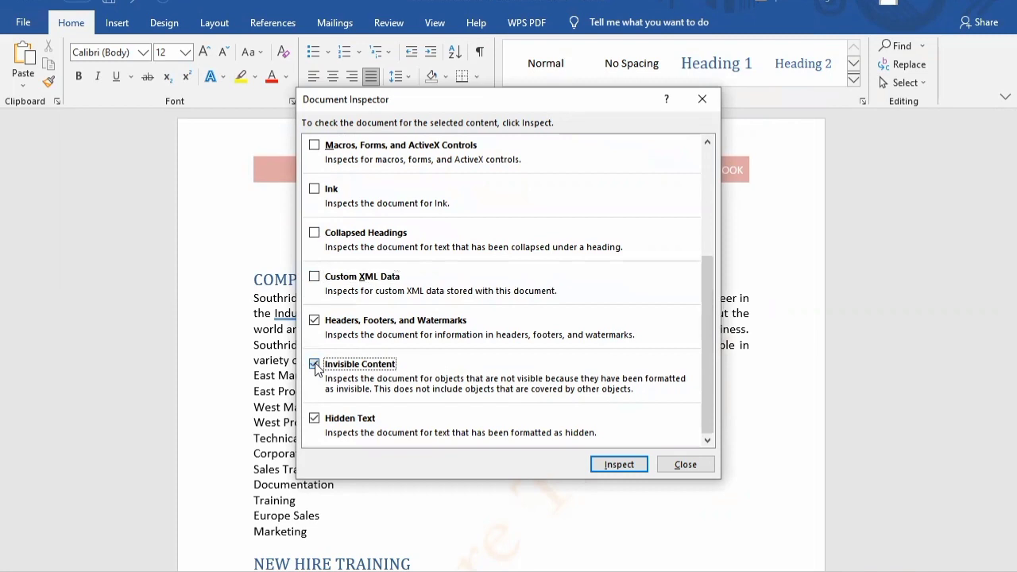
pyautogui.click(314, 419)
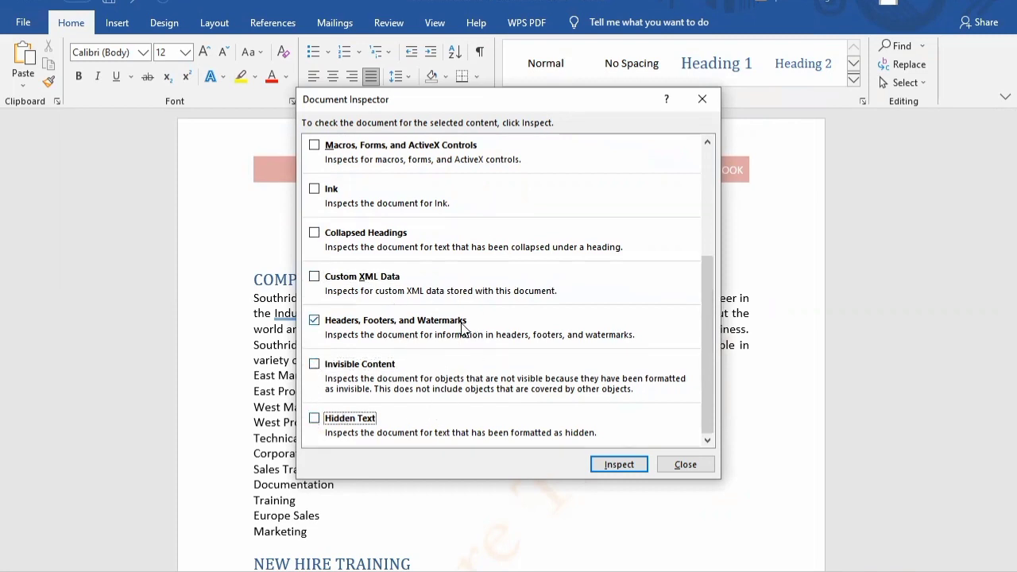
pyautogui.click(606, 467)
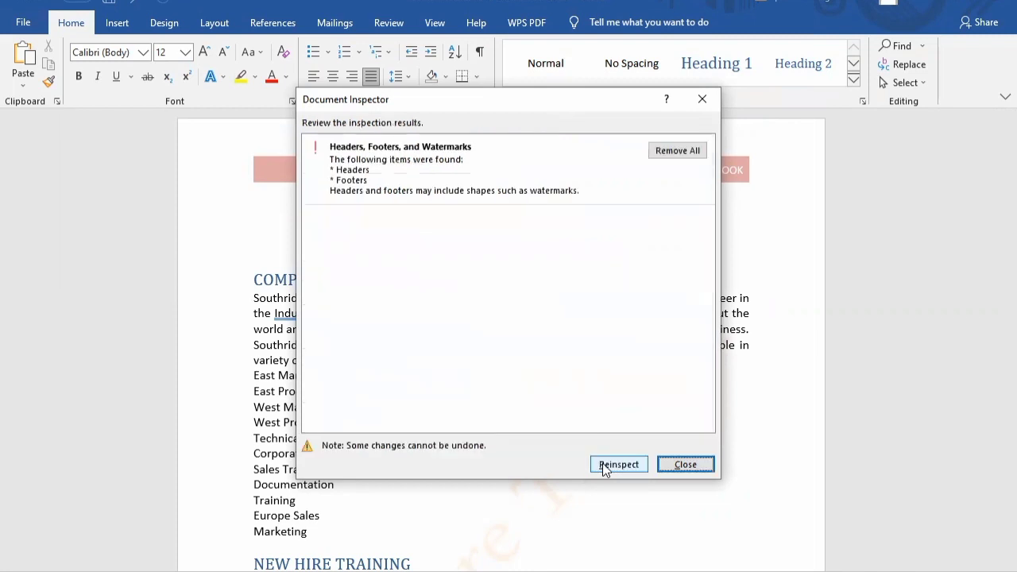
# Remove all headers, footers, and watermarks found by the inspection, and look through the document's pages.
pyautogui.click(675, 151)
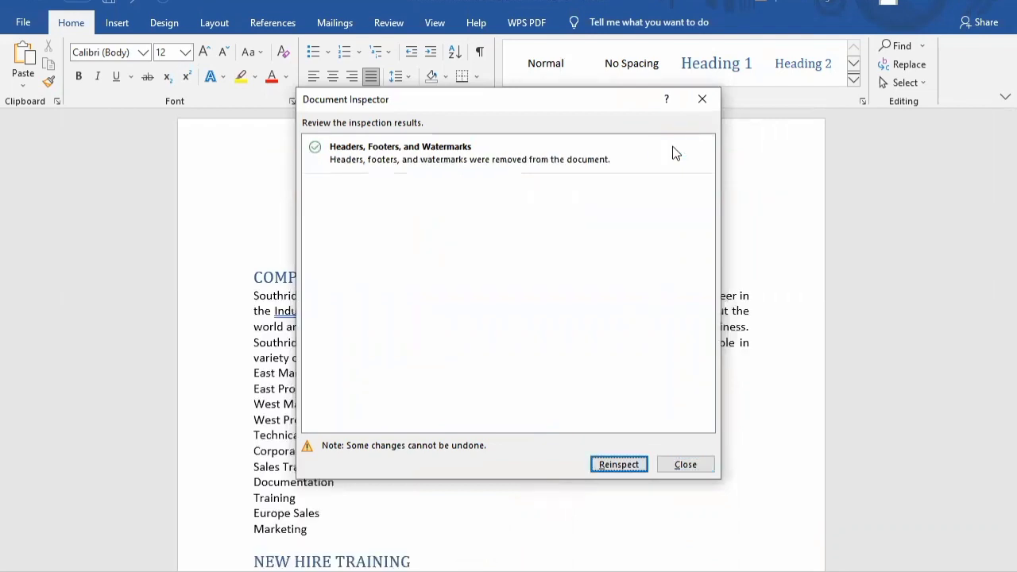
pyautogui.click(684, 465)
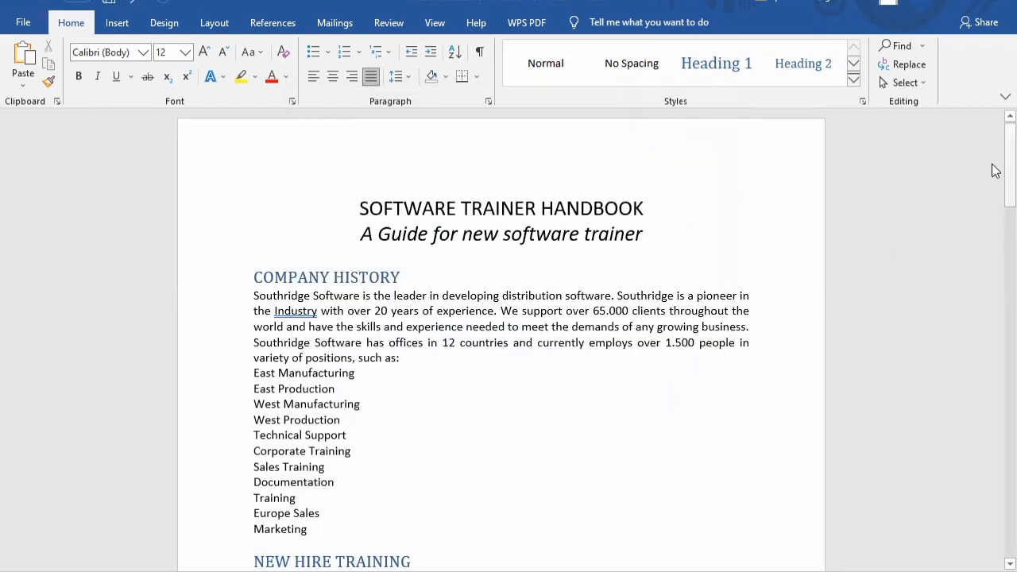
pyautogui.moveTo(995, 173); pyautogui.dragTo(999, 556)
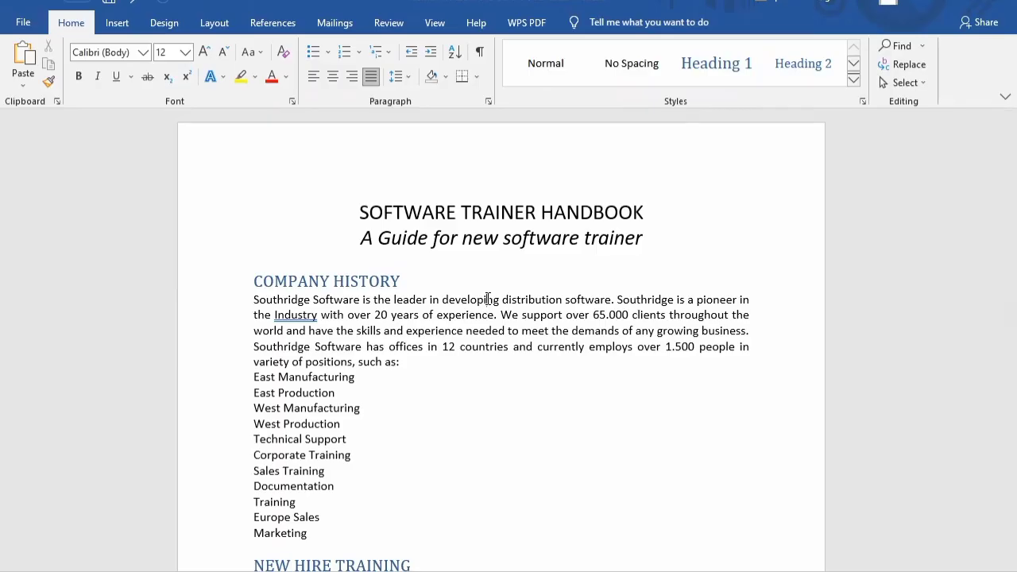
# Open the document's advanced properties and set the title to "Software Trainer Handbook".
pyautogui.click(24, 23)
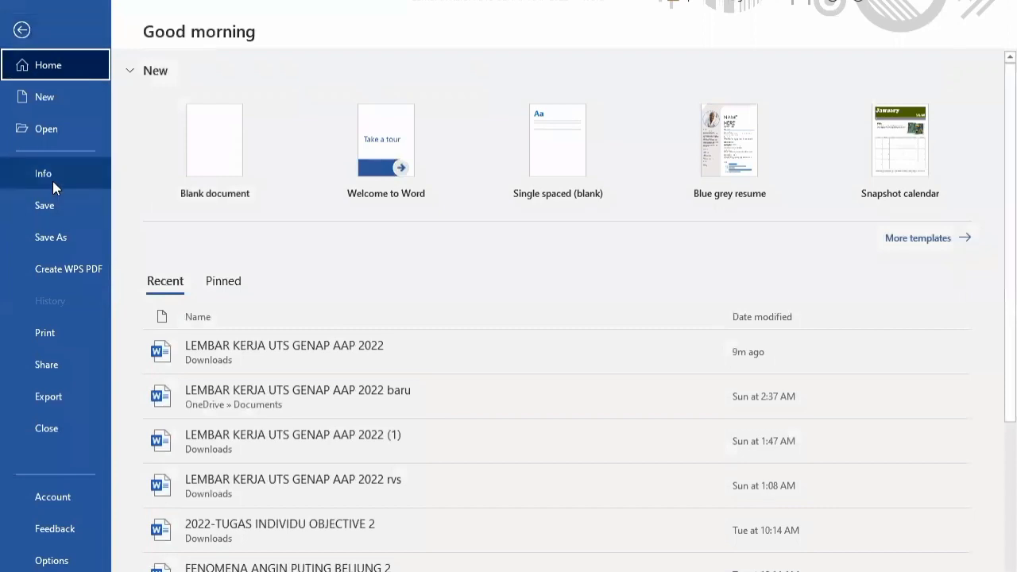
pyautogui.click(53, 181)
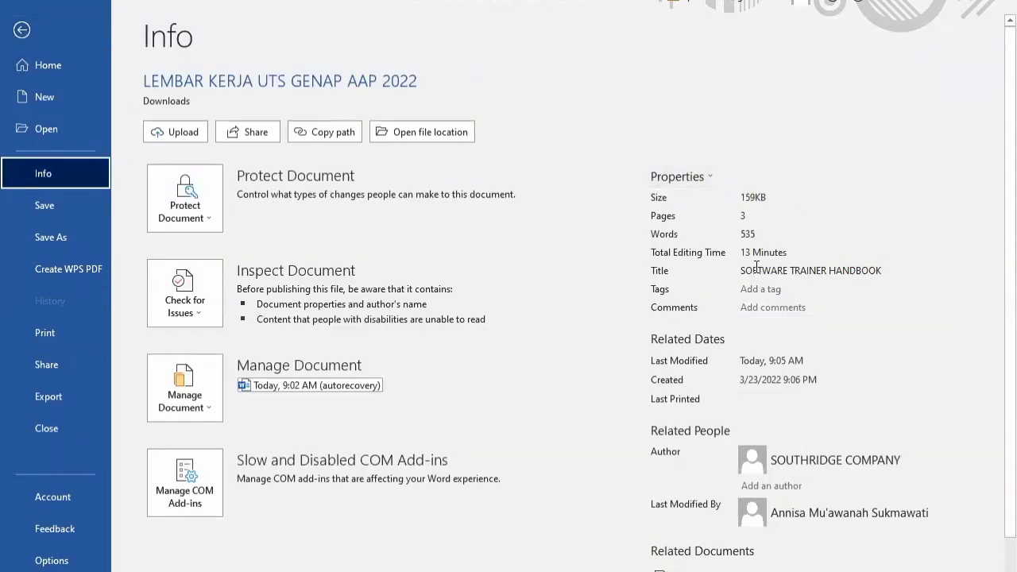
pyautogui.click(706, 178)
pyautogui.click(706, 177)
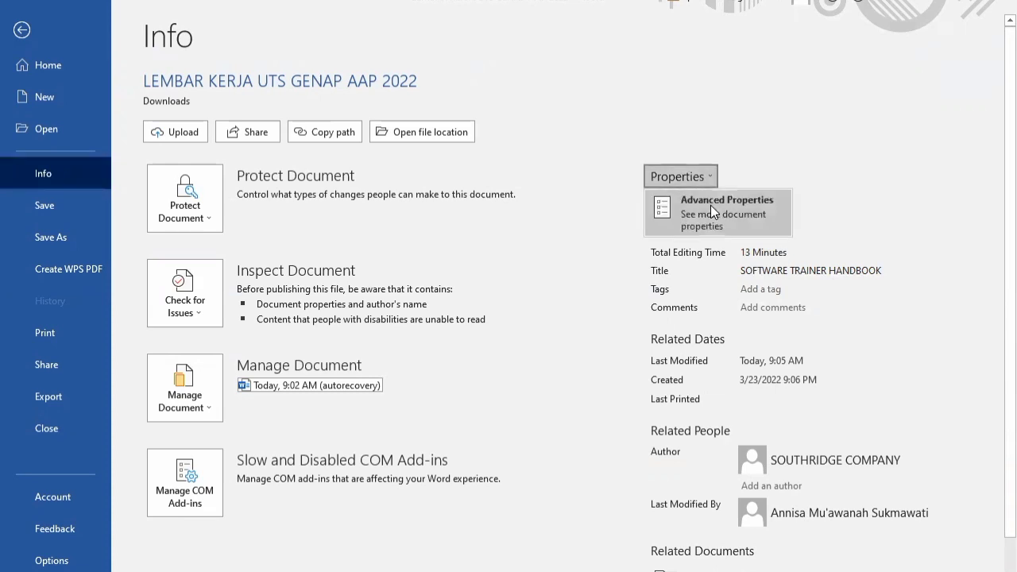
pyautogui.click(710, 205)
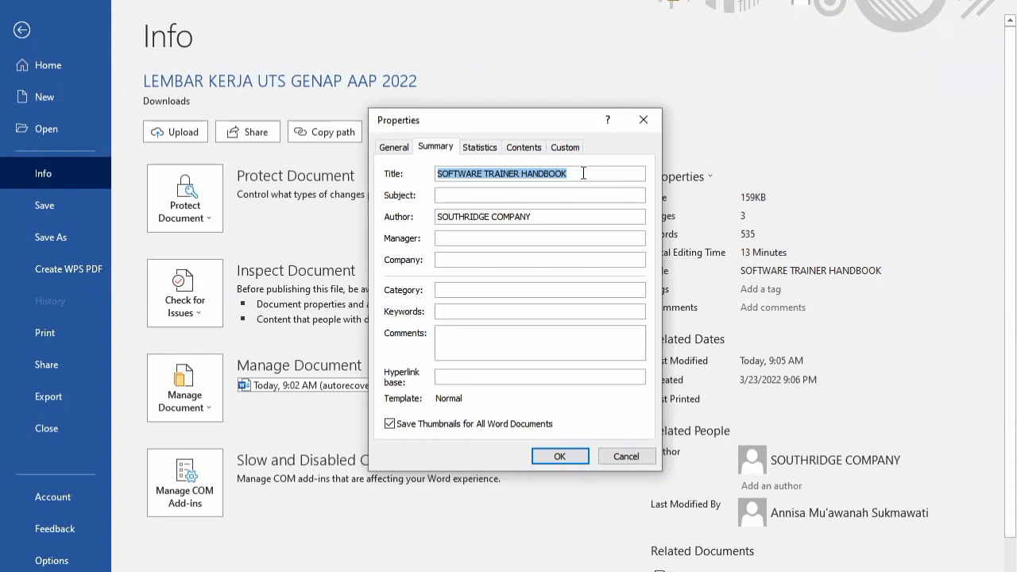
pyautogui.write('So')
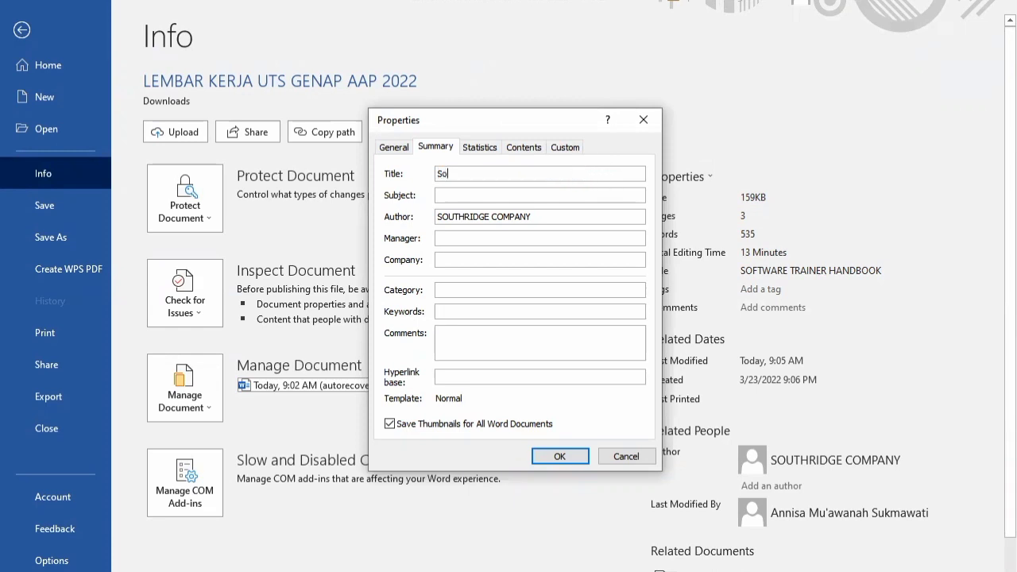
pyautogui.write('ftware Trainer Handbook')
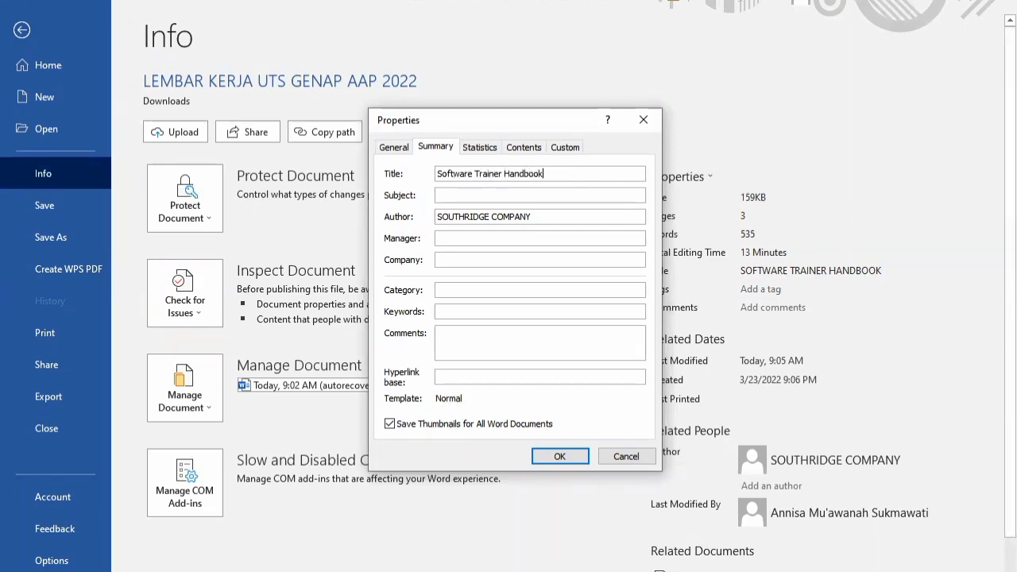
# Set the document's subject to "Training Schedule" and its keywords to "software, trainer, and southridge", and apply the properties.
pyautogui.click(521, 194)
pyautogui.write('Training Schedulk')
pyautogui.press('BackSpace')
pyautogui.write('e')
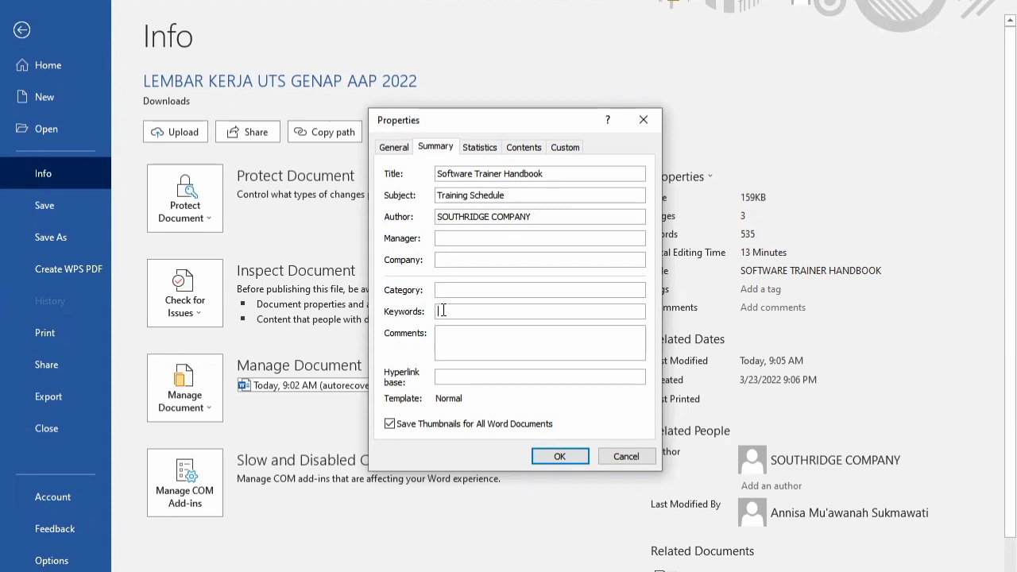
pyautogui.write('software, trainer ,and southridge')
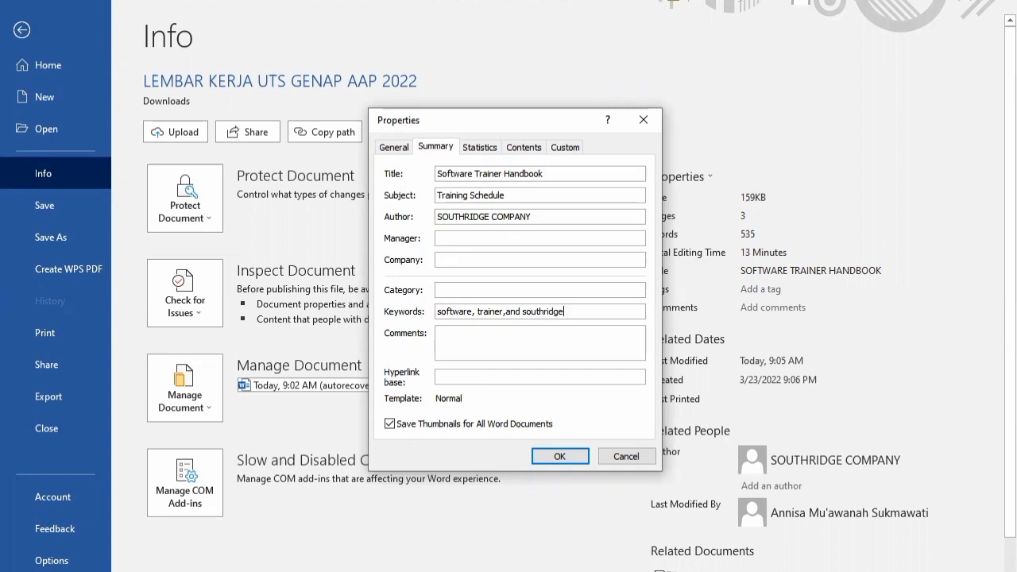
pyautogui.click(502, 311)
pyautogui.click(569, 457)
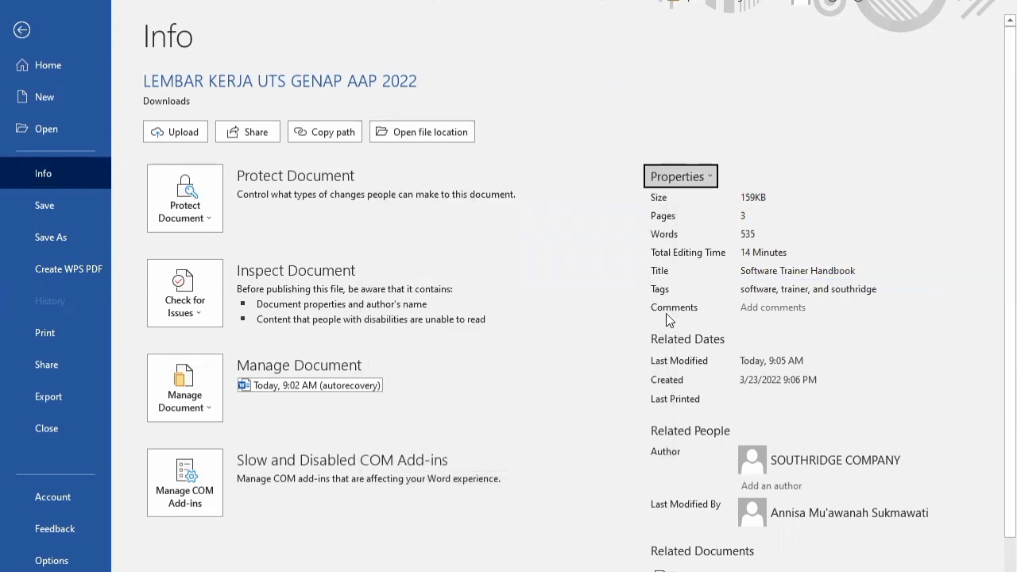
# Show all document properties and set the status to "Draft".
pyautogui.click(764, 308)
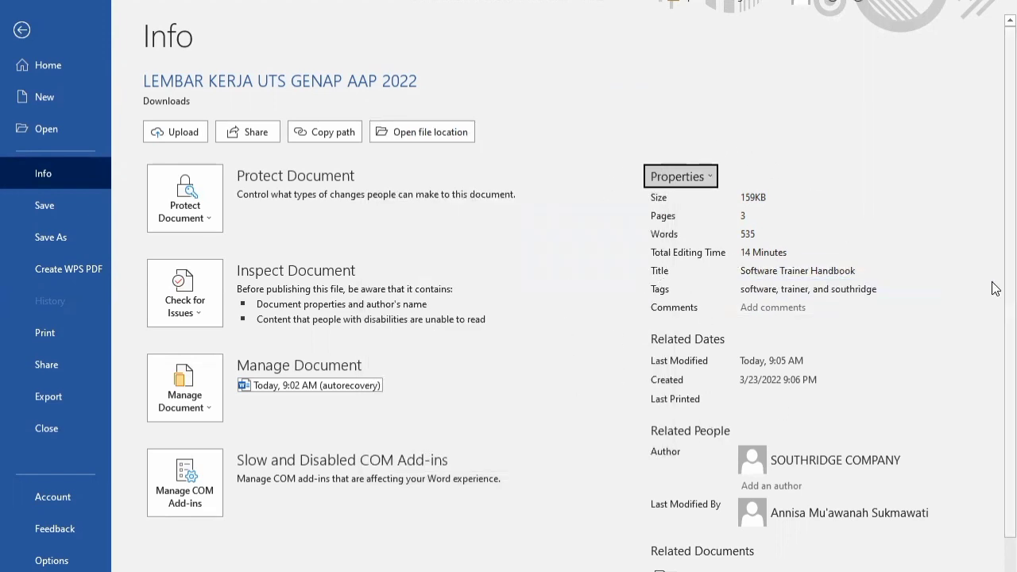
pyautogui.scroll(-1, 994, 349)
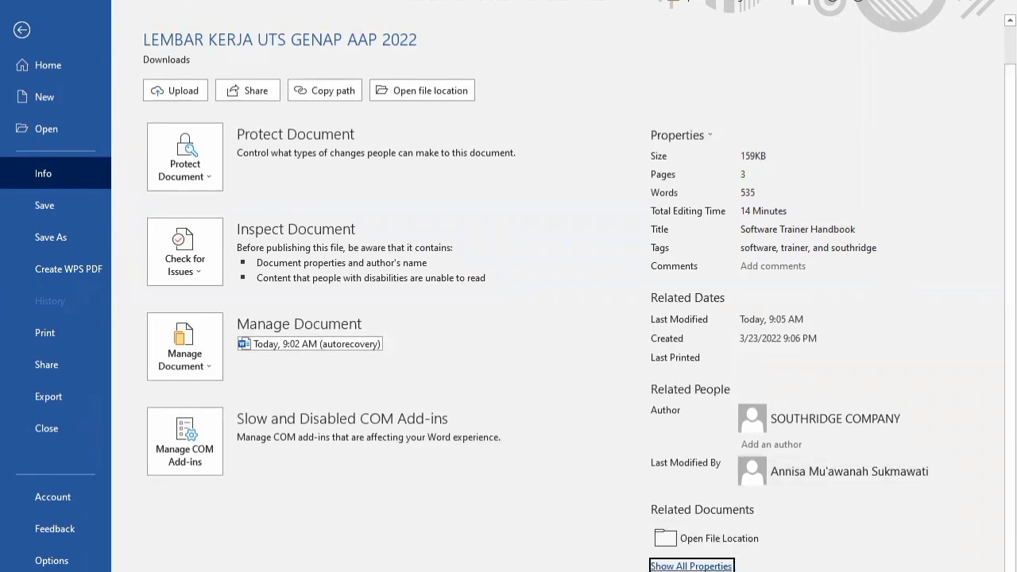
pyautogui.click(691, 565)
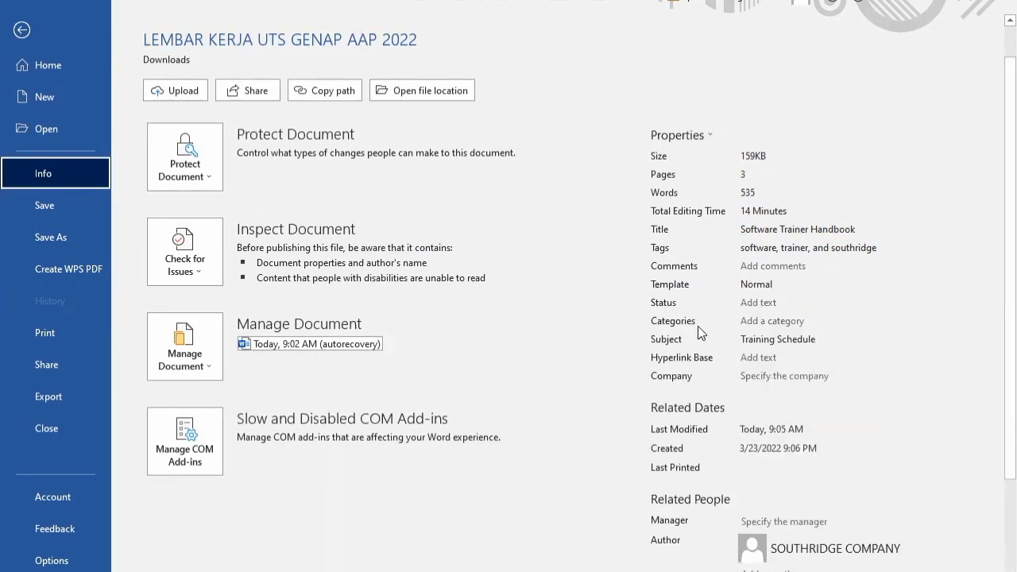
pyautogui.click(763, 302)
pyautogui.click(764, 303)
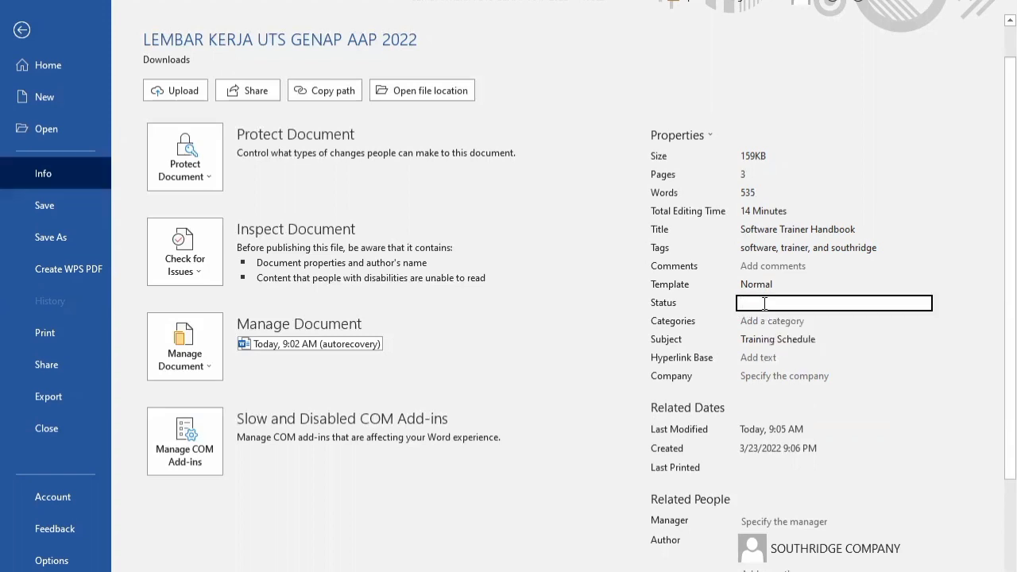
pyautogui.write('Draft')
pyautogui.hotkey('ctrl', 'a')
pyautogui.click(665, 306)
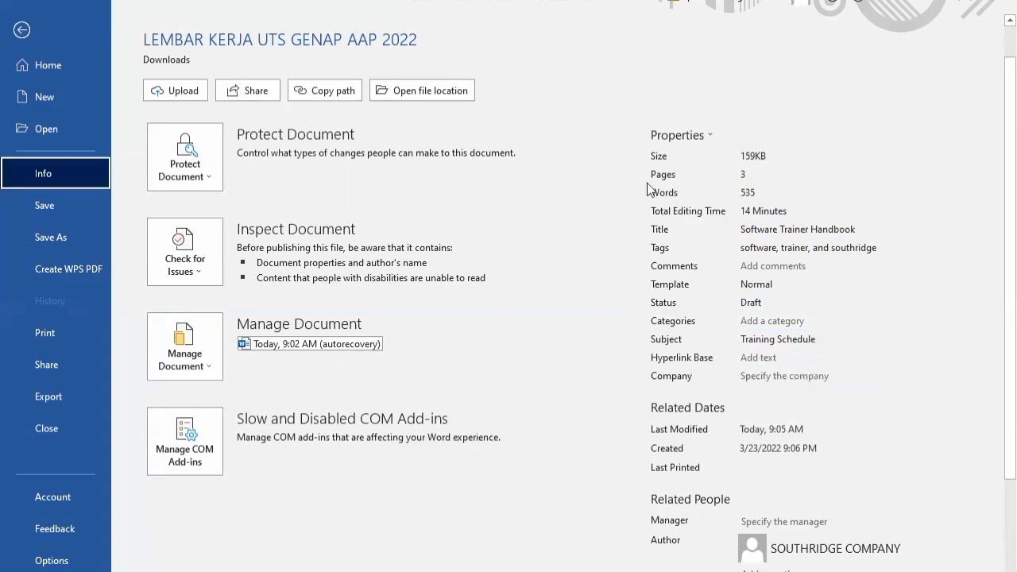
pyautogui.click(772, 314)
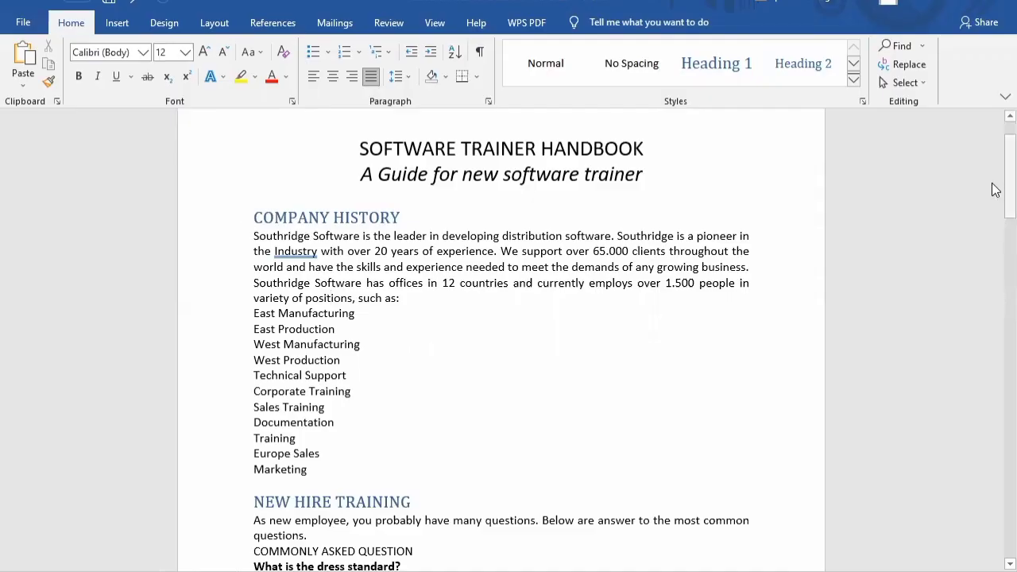
# Select all text formatted like the COMPANY HISTORY heading and apply the Heading 2 style to it.
pyautogui.scroll(2, 996, 157)
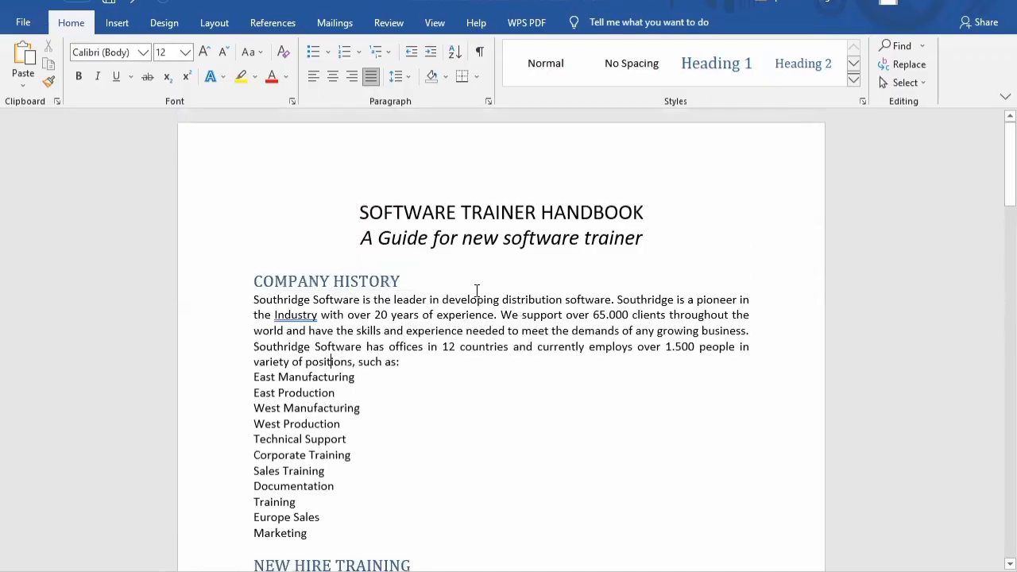
pyautogui.click(389, 278)
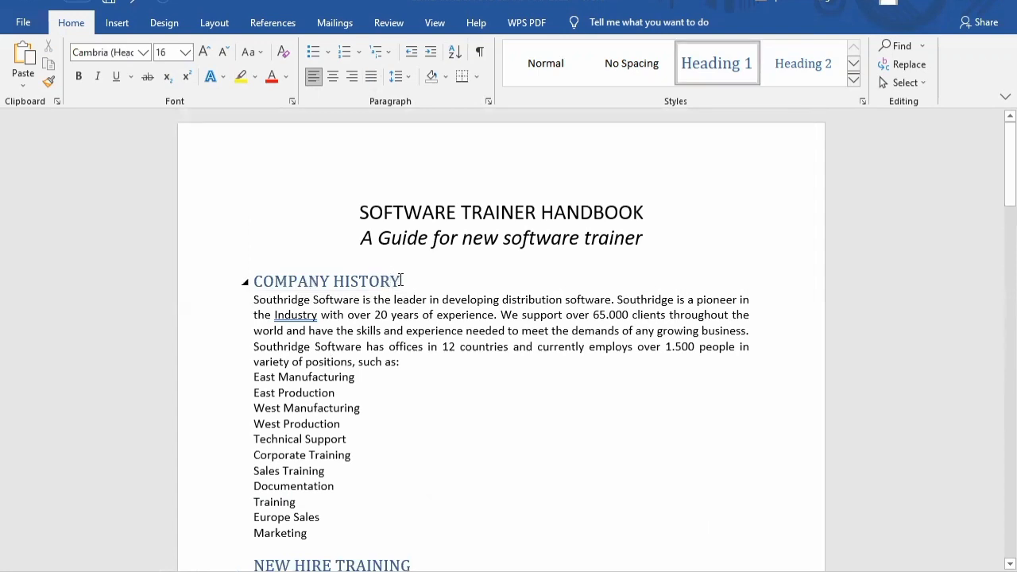
pyautogui.moveTo(376, 281); pyautogui.dragTo(249, 285)
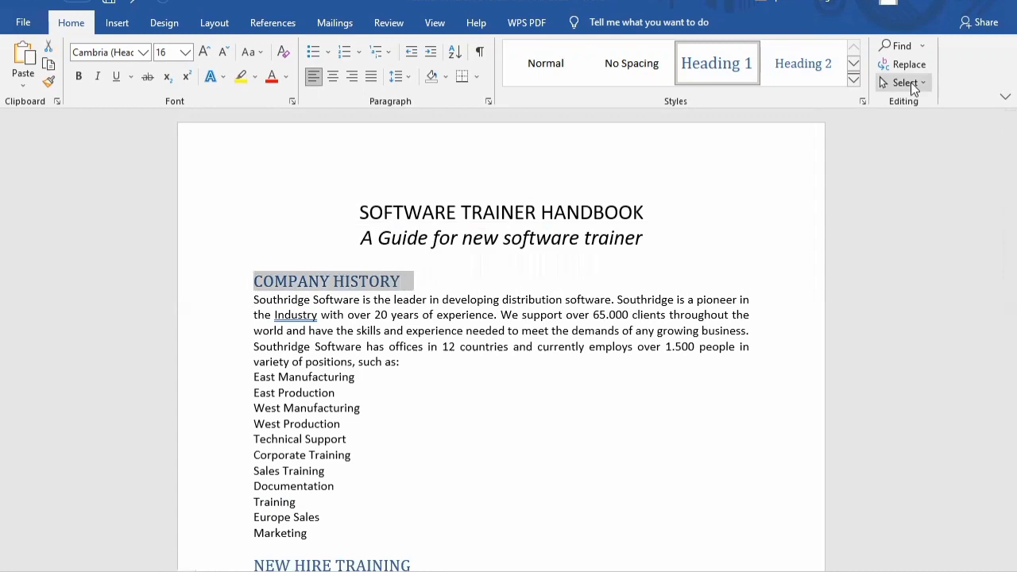
pyautogui.click(910, 83)
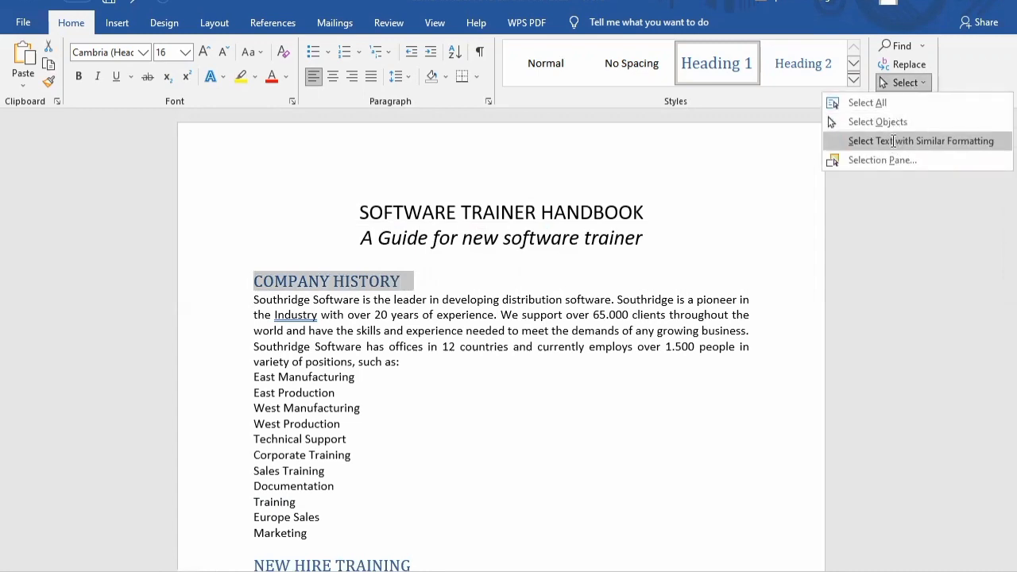
pyautogui.click(893, 141)
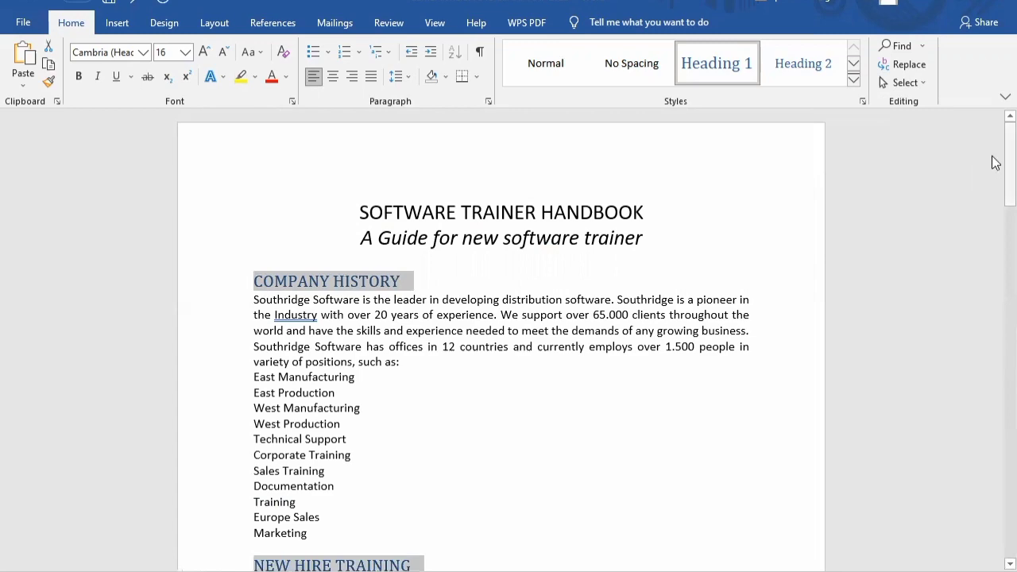
pyautogui.moveTo(992, 213); pyautogui.dragTo(995, 105)
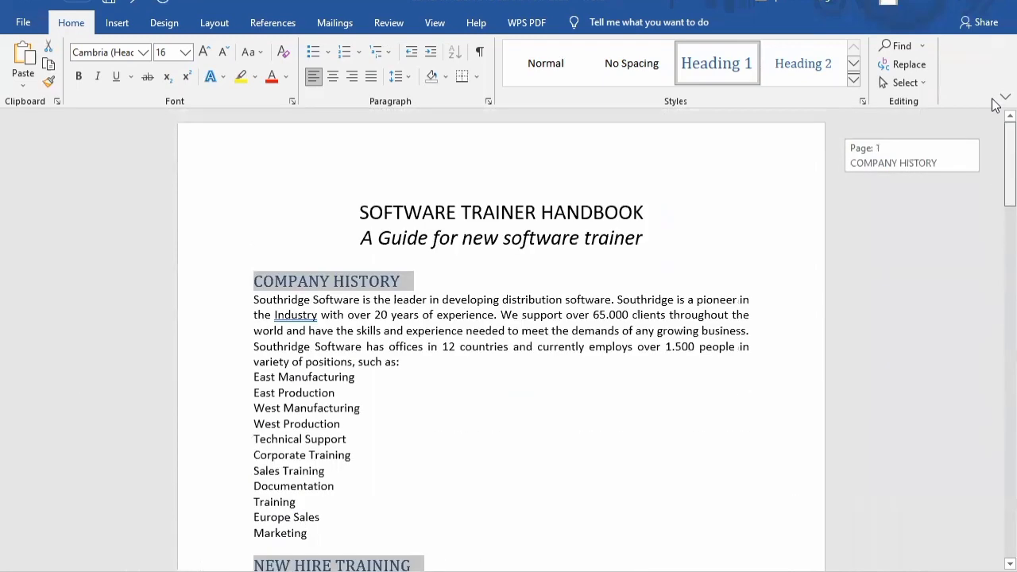
pyautogui.click(796, 64)
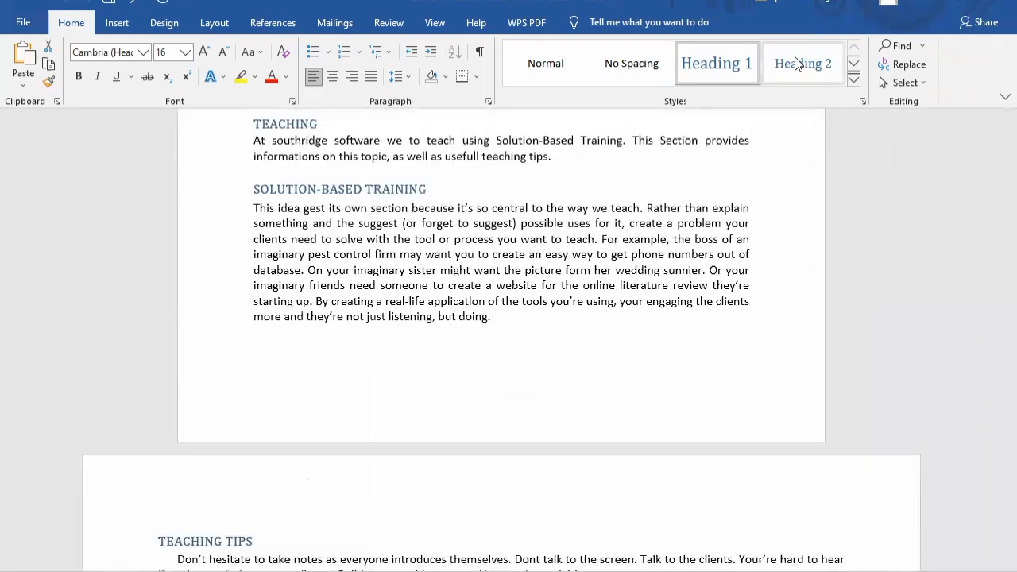
pyautogui.click(797, 63)
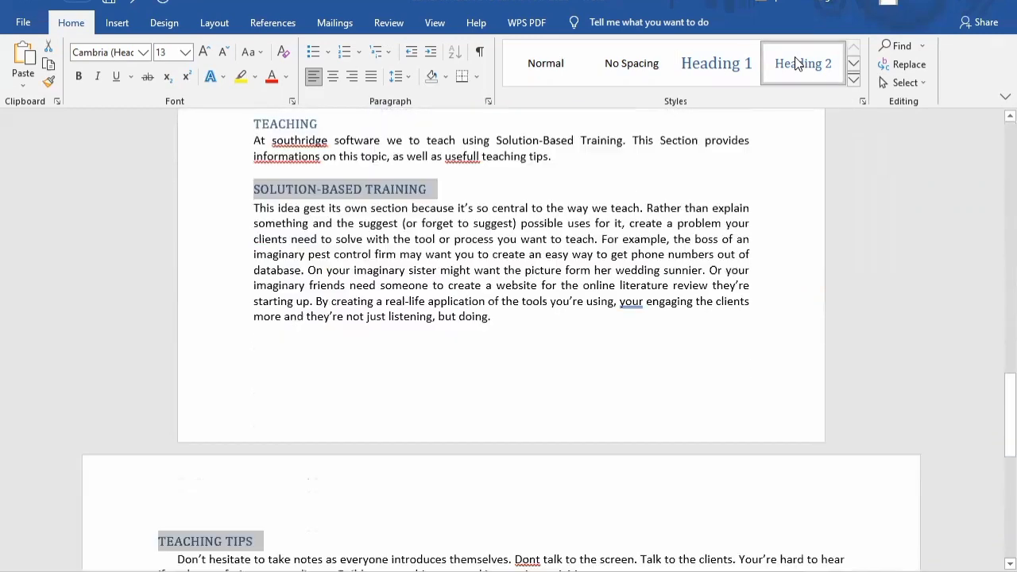
pyautogui.click(589, 223)
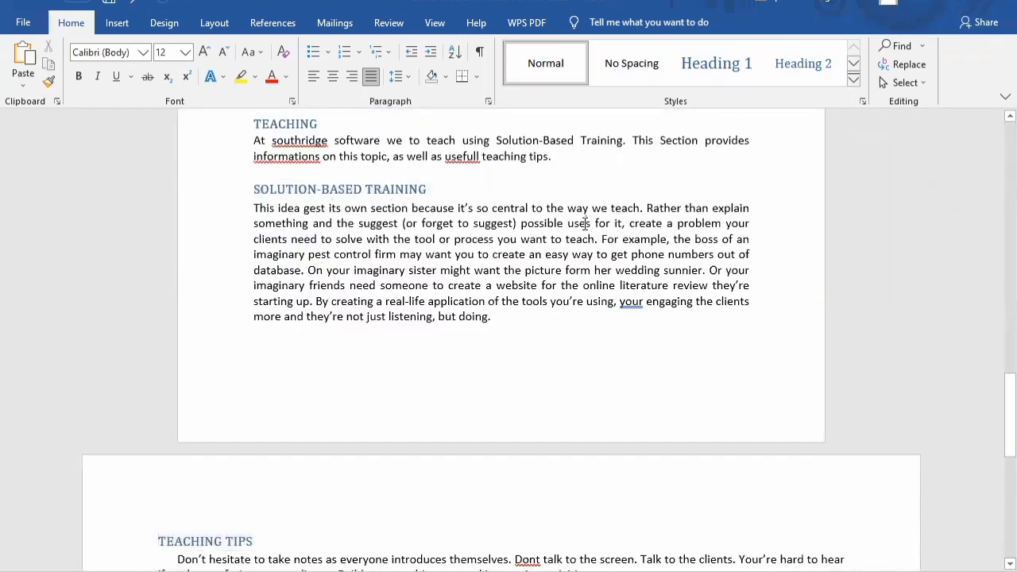
pyautogui.moveTo(1009, 416); pyautogui.dragTo(1008, 135)
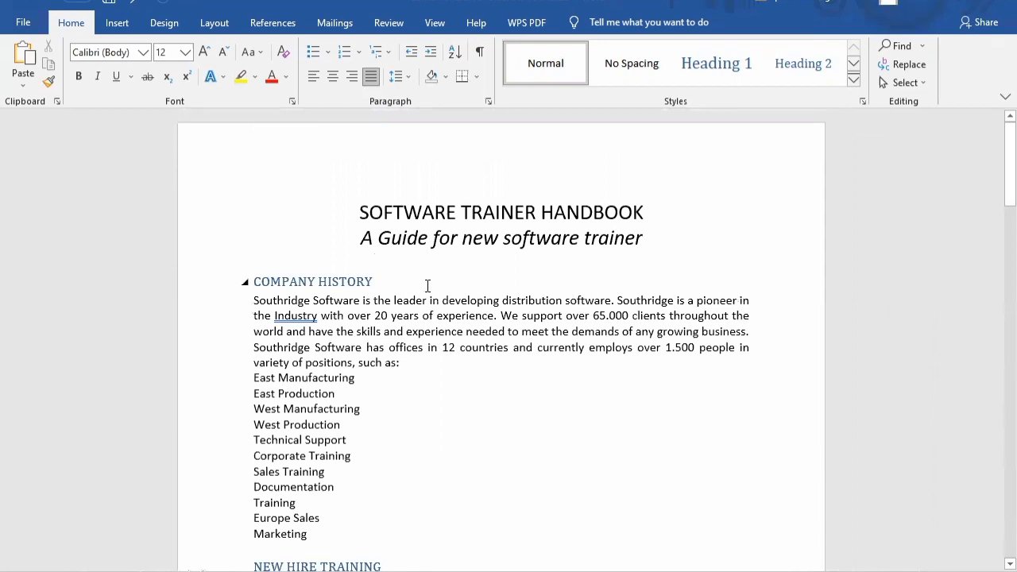
pyautogui.click(369, 562)
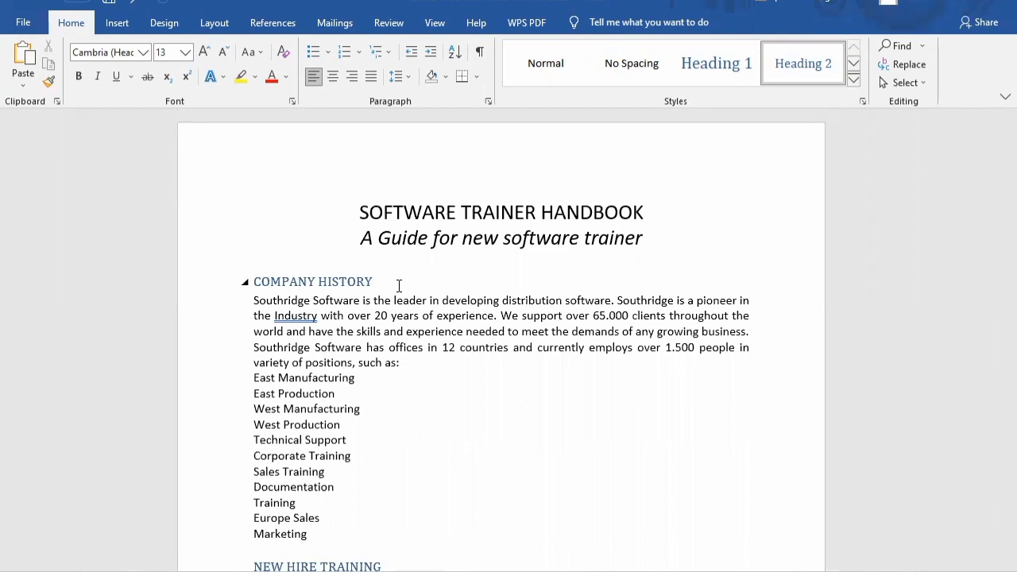
# Set the whole document's paragraph spacing before and after to Auto and its line spacing value to 1.4 pt.
pyautogui.click(362, 212)
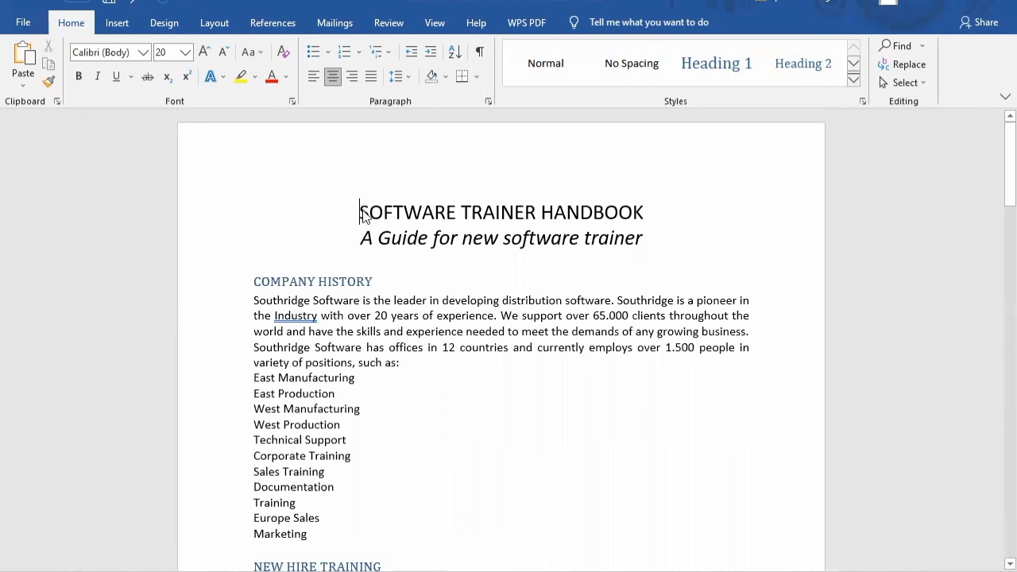
pyautogui.hotkey('ctrl', 'a')
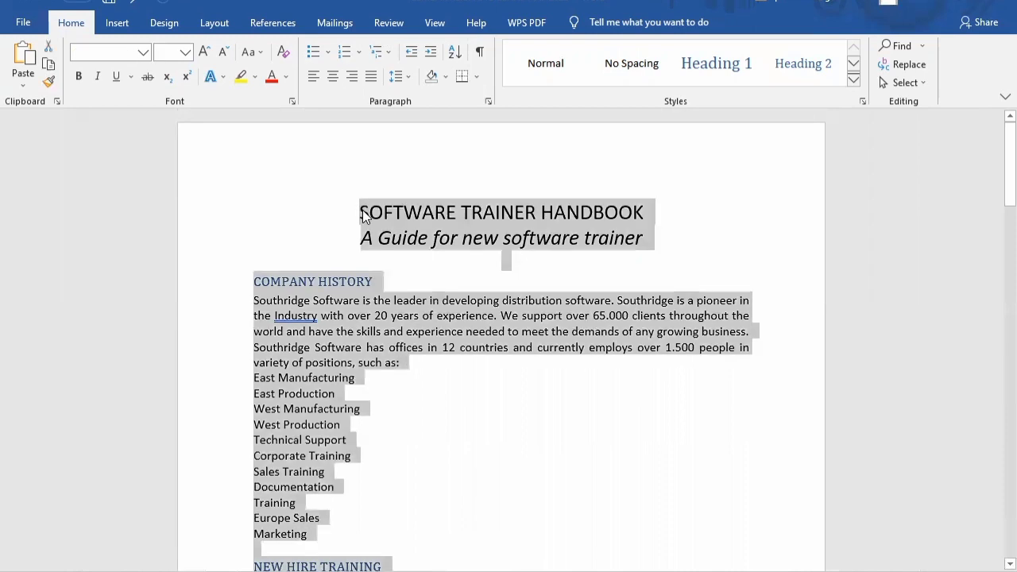
pyautogui.click(407, 78)
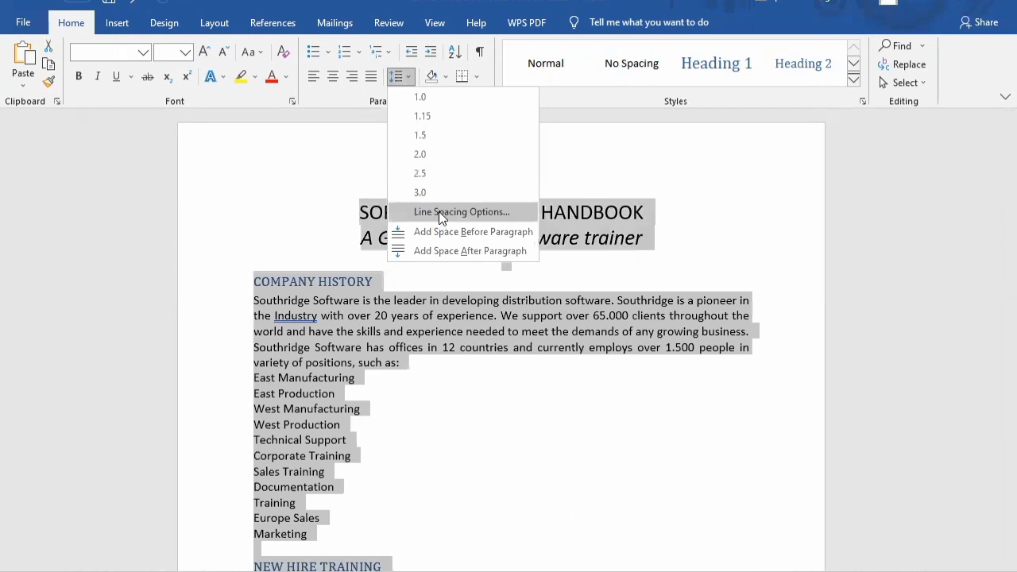
pyautogui.click(439, 213)
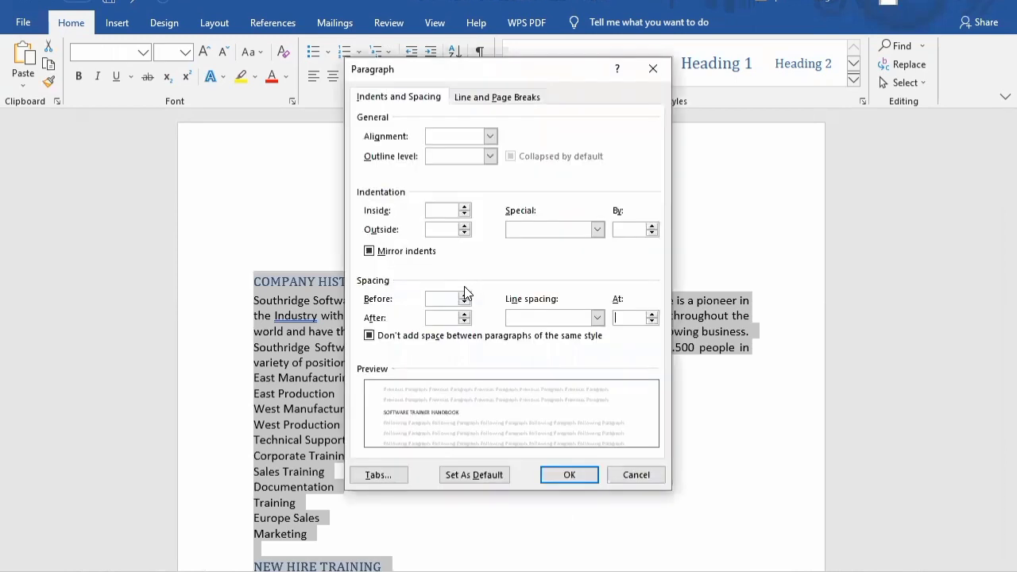
pyautogui.click(465, 302)
pyautogui.click(466, 321)
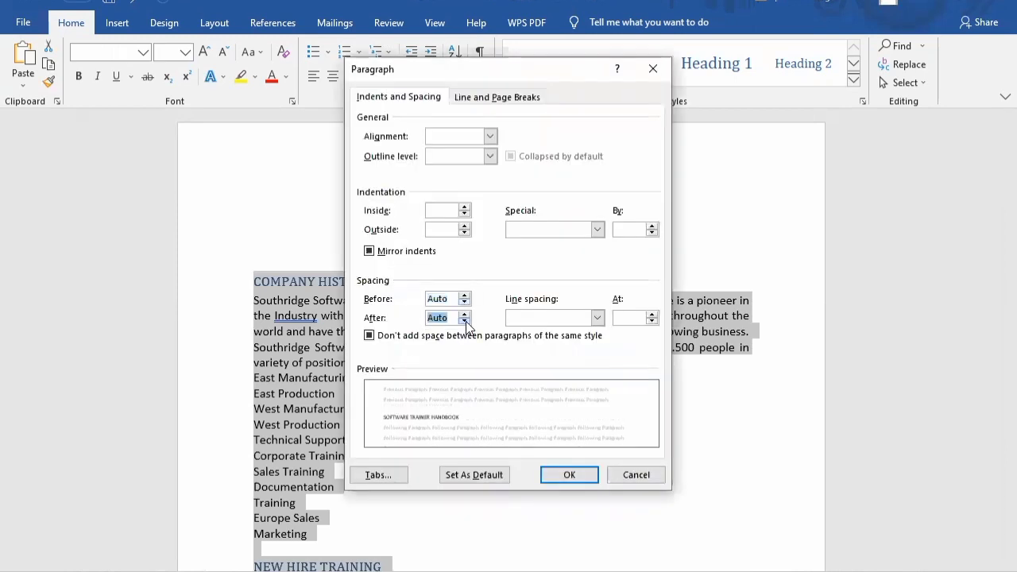
pyautogui.click(621, 318)
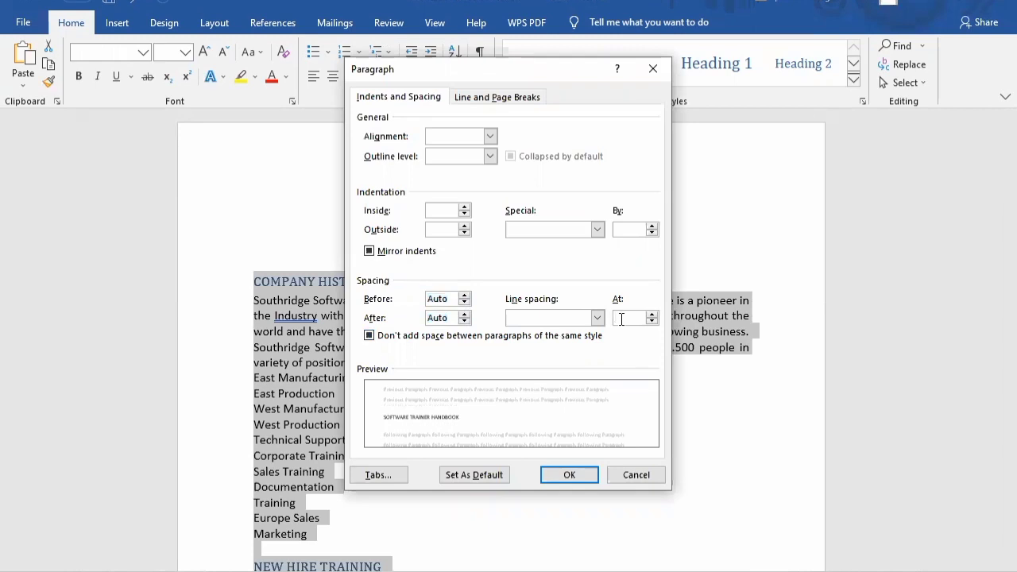
pyautogui.write('1.4 pt')
pyautogui.click(569, 475)
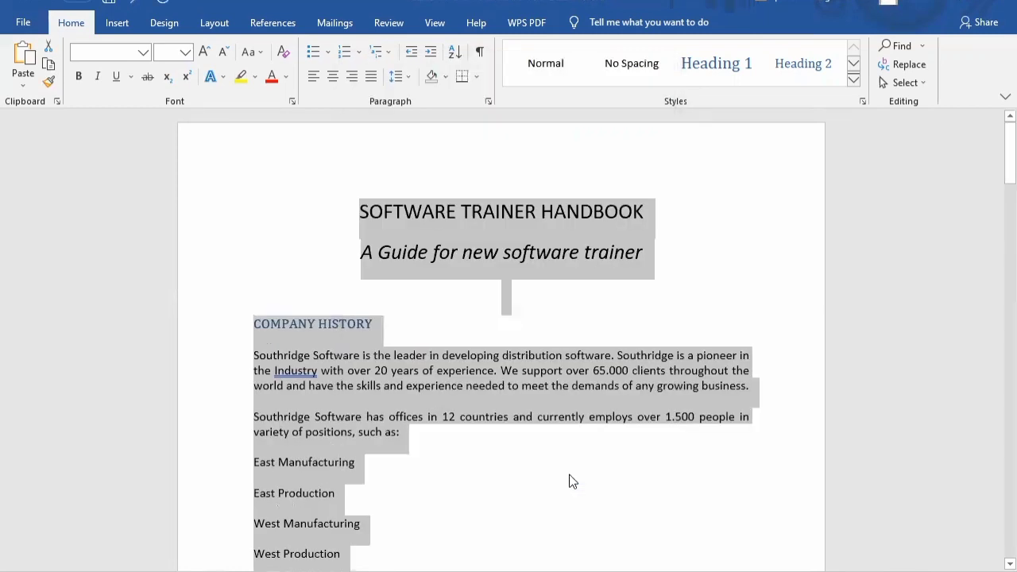
pyautogui.click(494, 455)
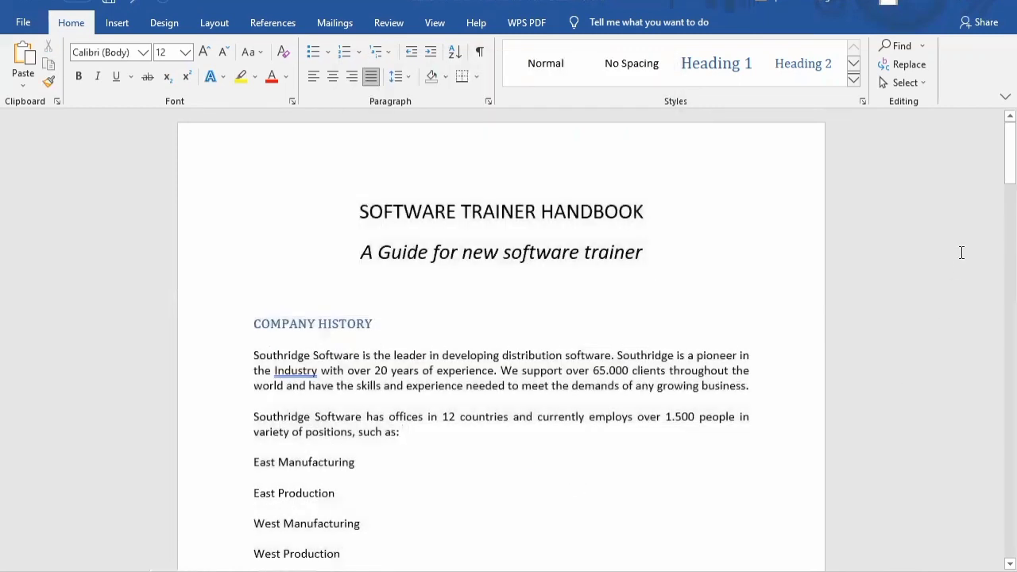
pyautogui.moveTo(993, 151); pyautogui.dragTo(995, 542)
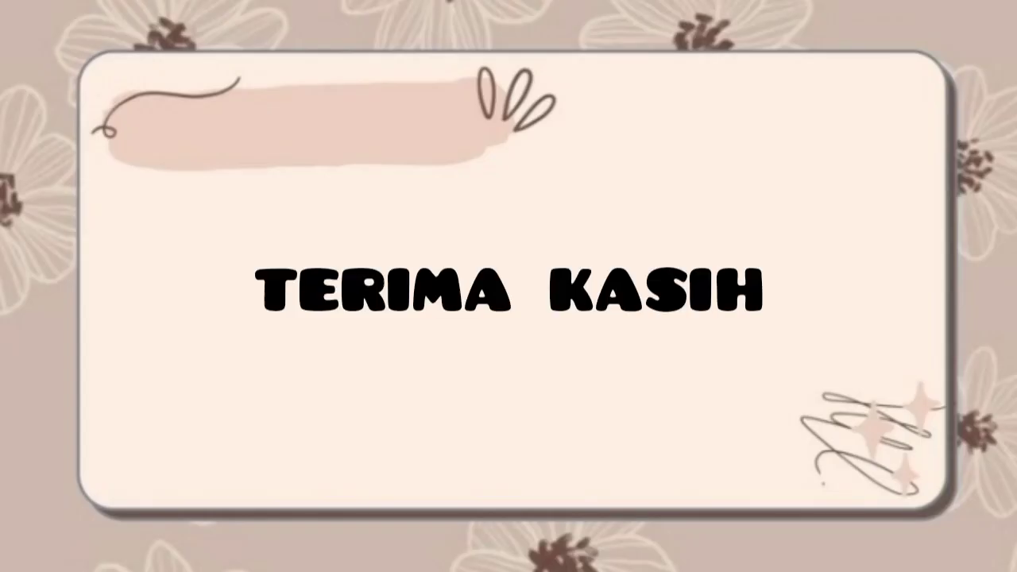